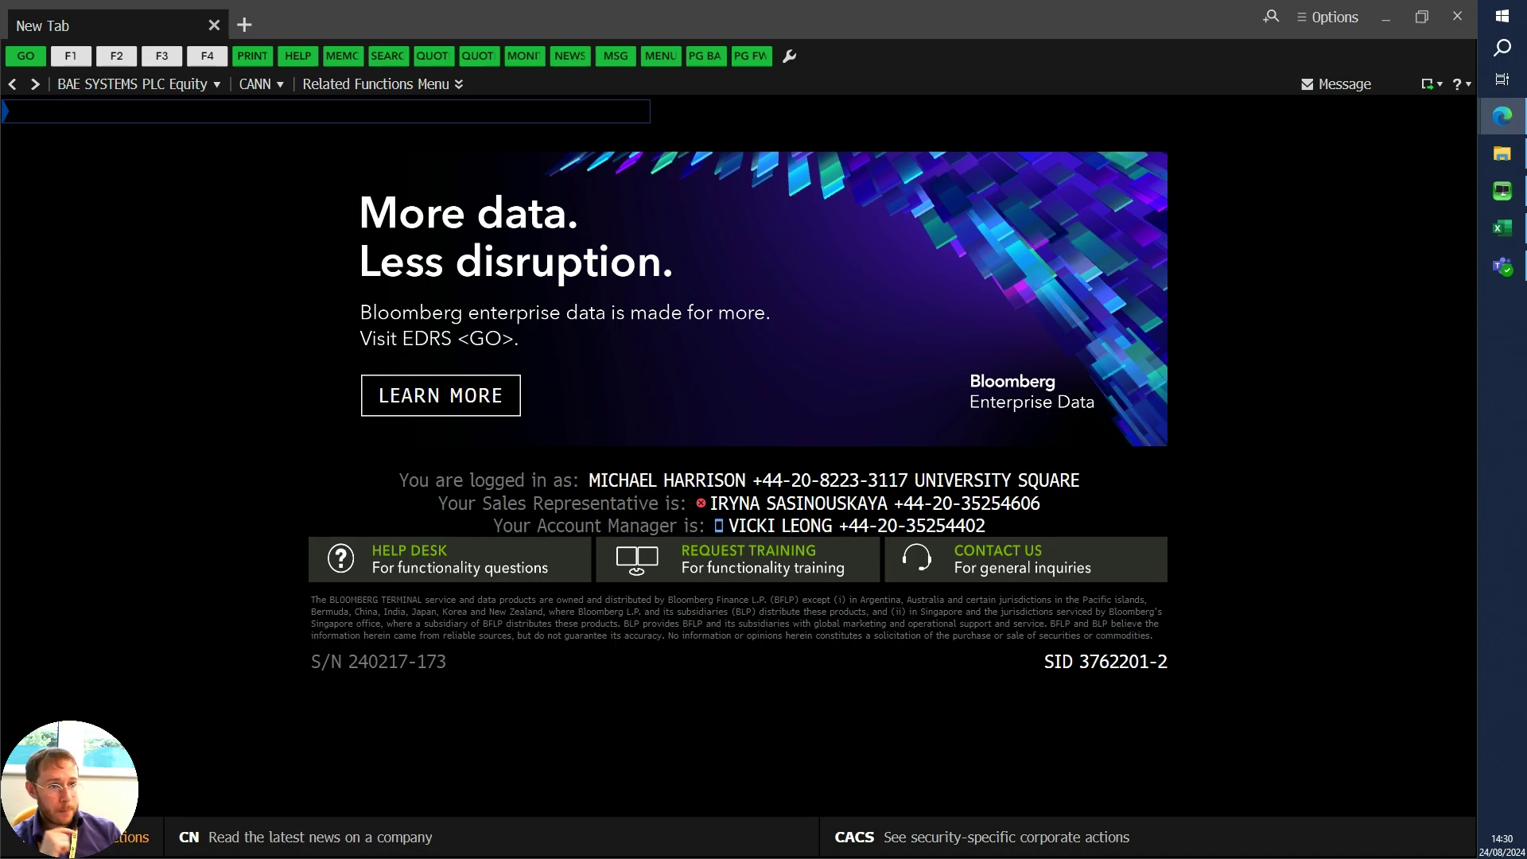
Step: Switch to the browser and examine the simulated and Dow Jones market charts in the "Stock-Market 'Patterns' and Financial Analysis" paper
left_click(1502, 116)
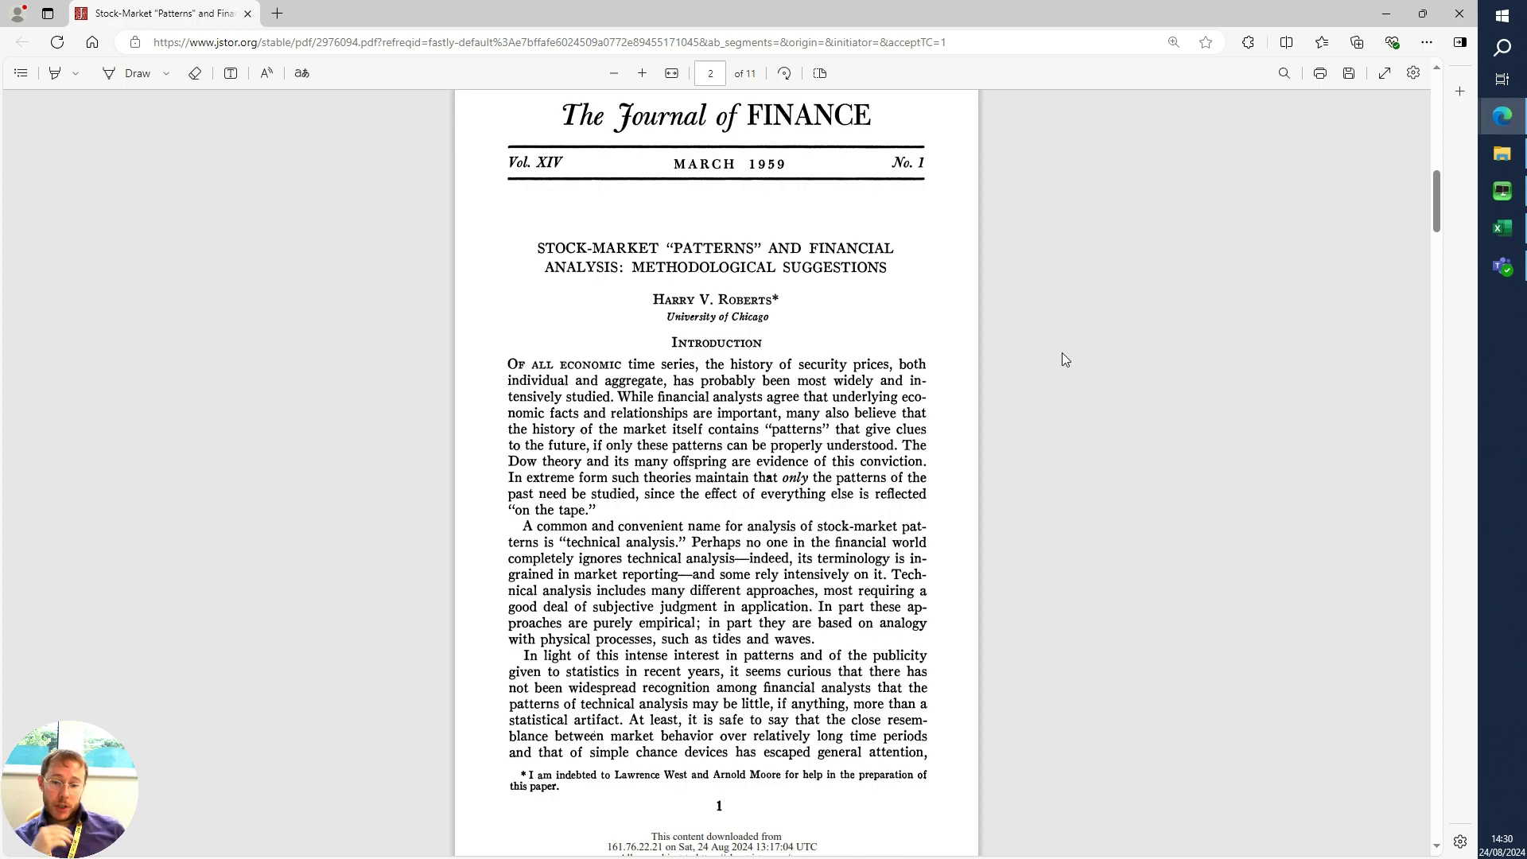
scroll(1023, 501, "down", 10)
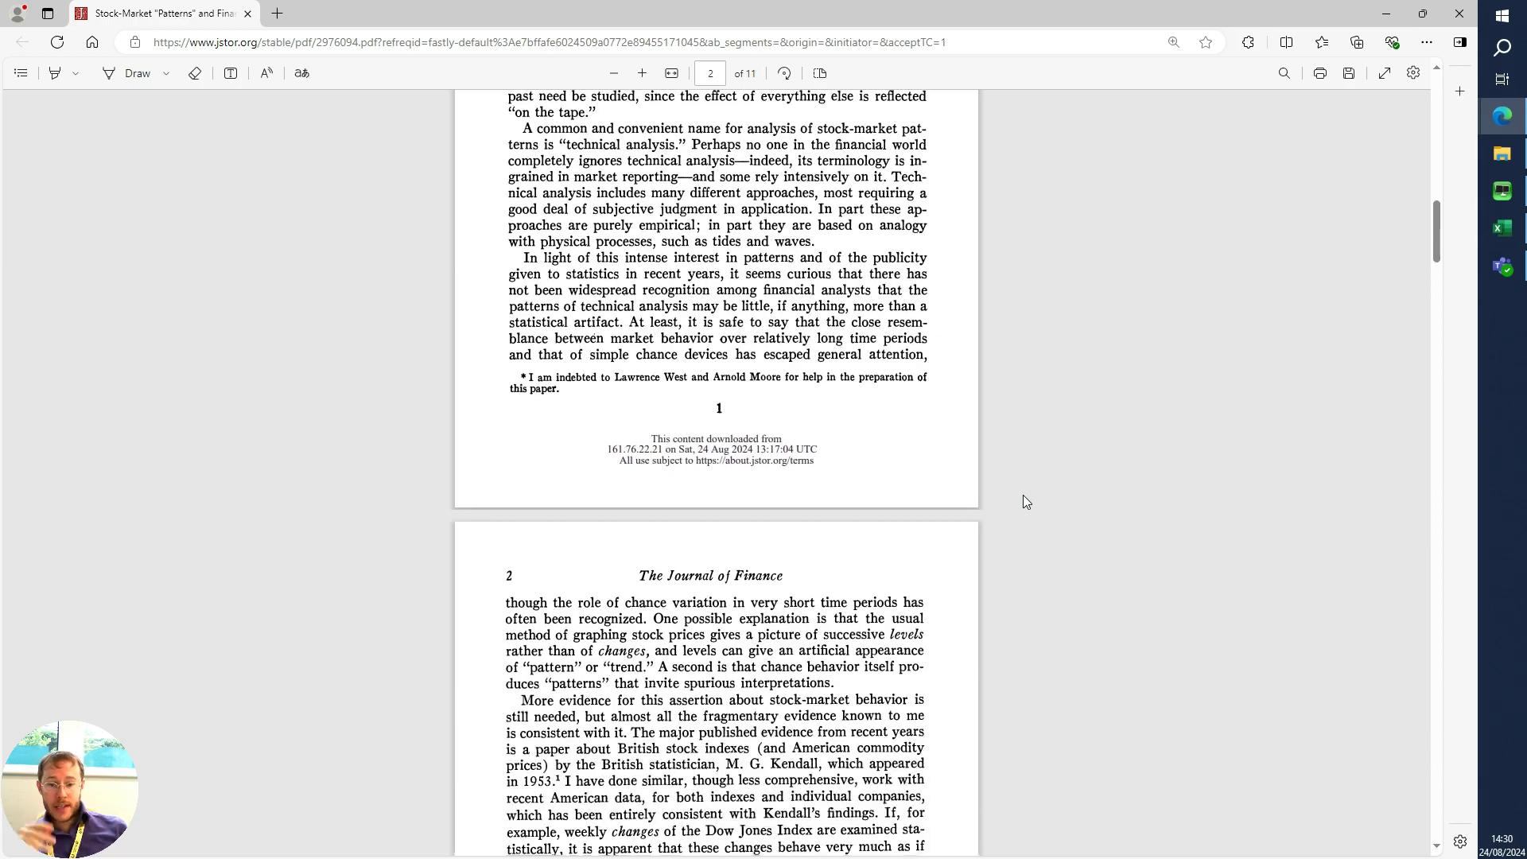
scroll(1026, 499, "down", 15)
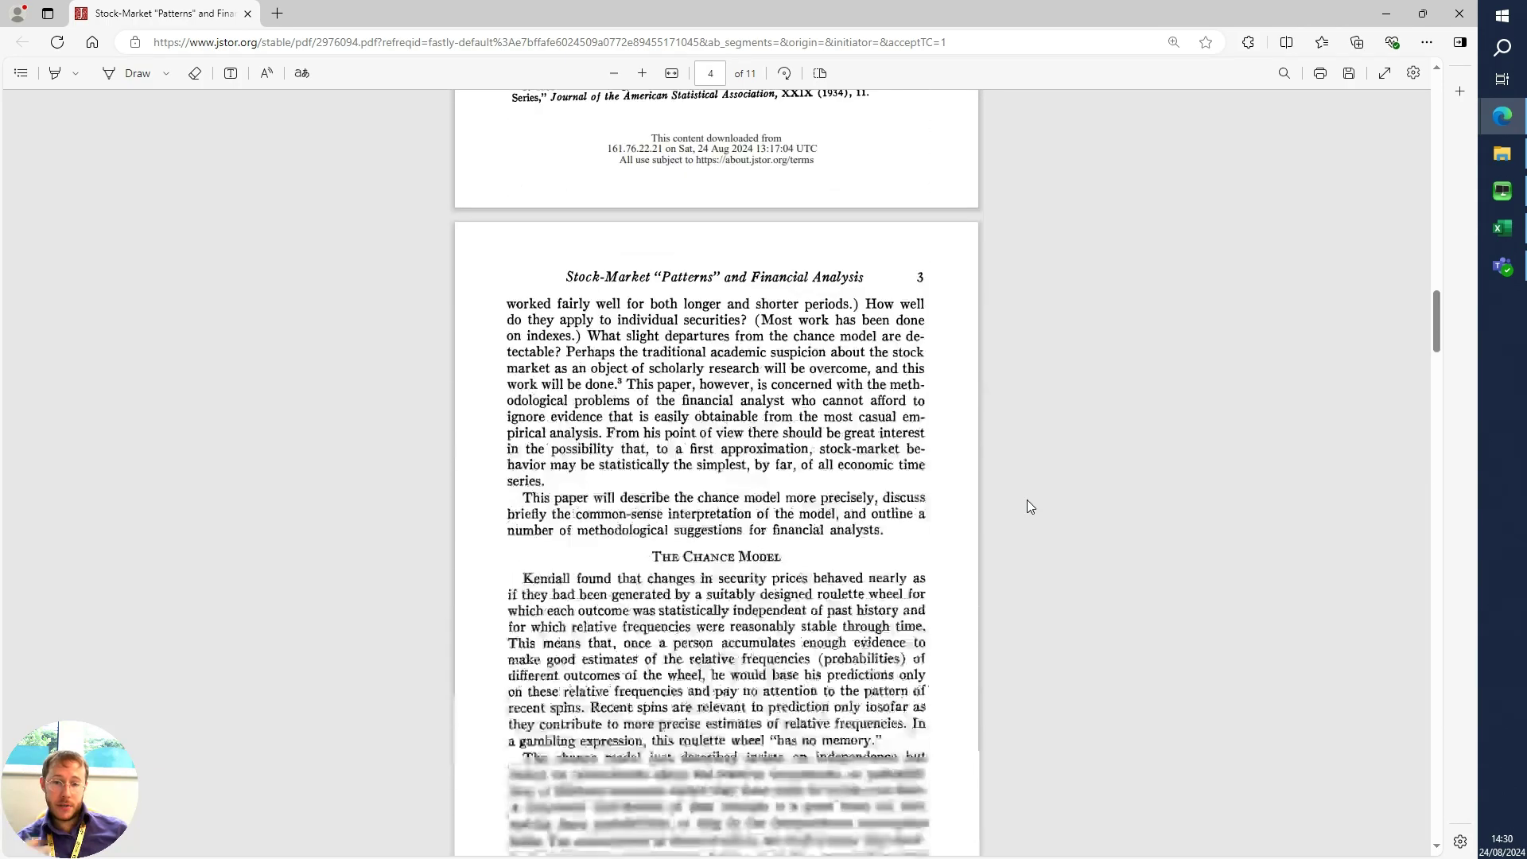
scroll(1031, 503, "down", 15)
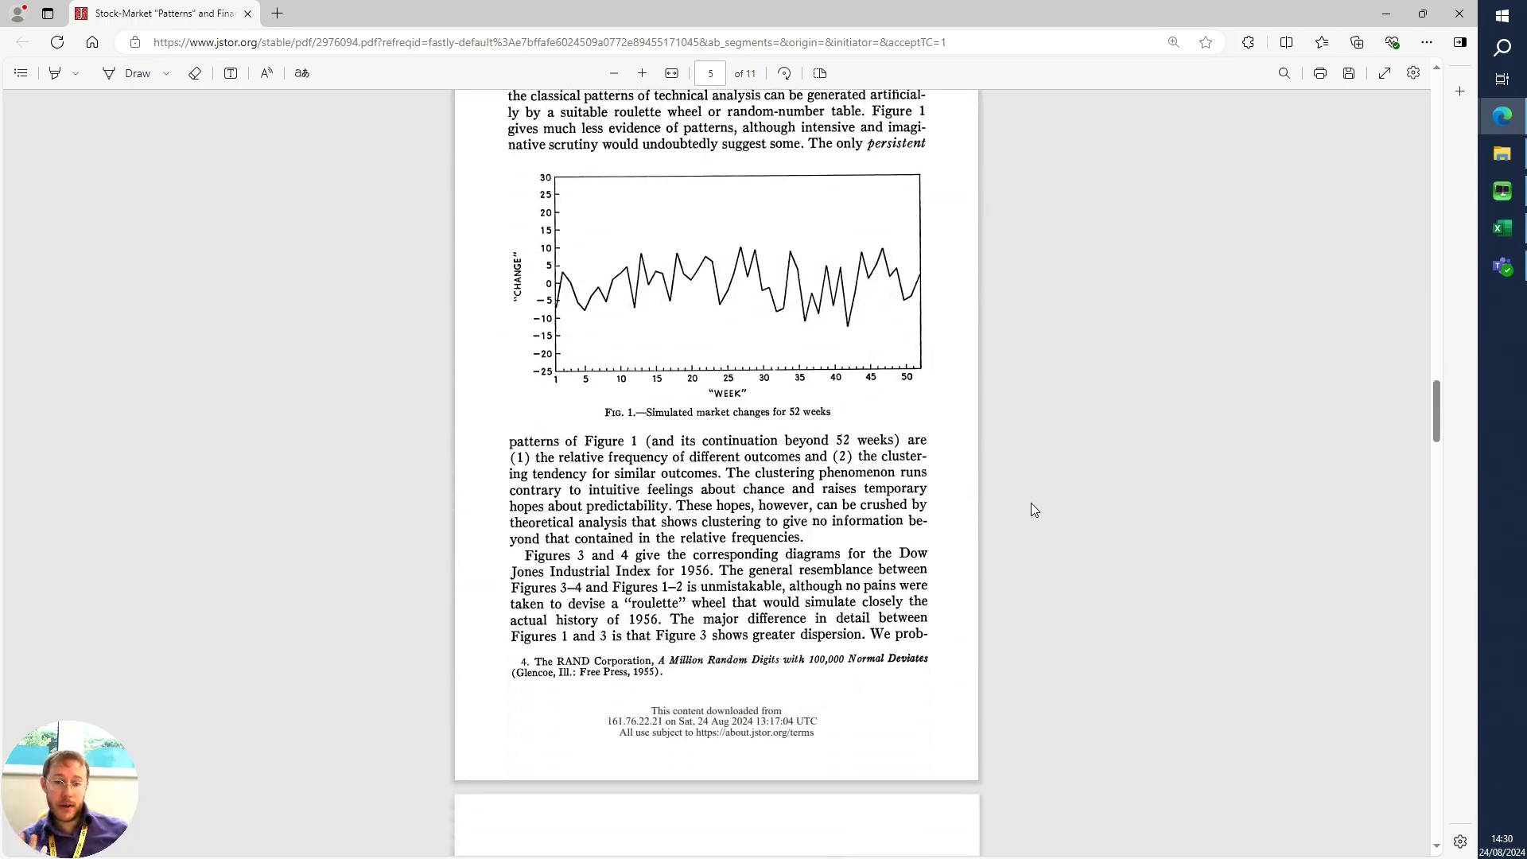
scroll(1033, 509, "down", 7)
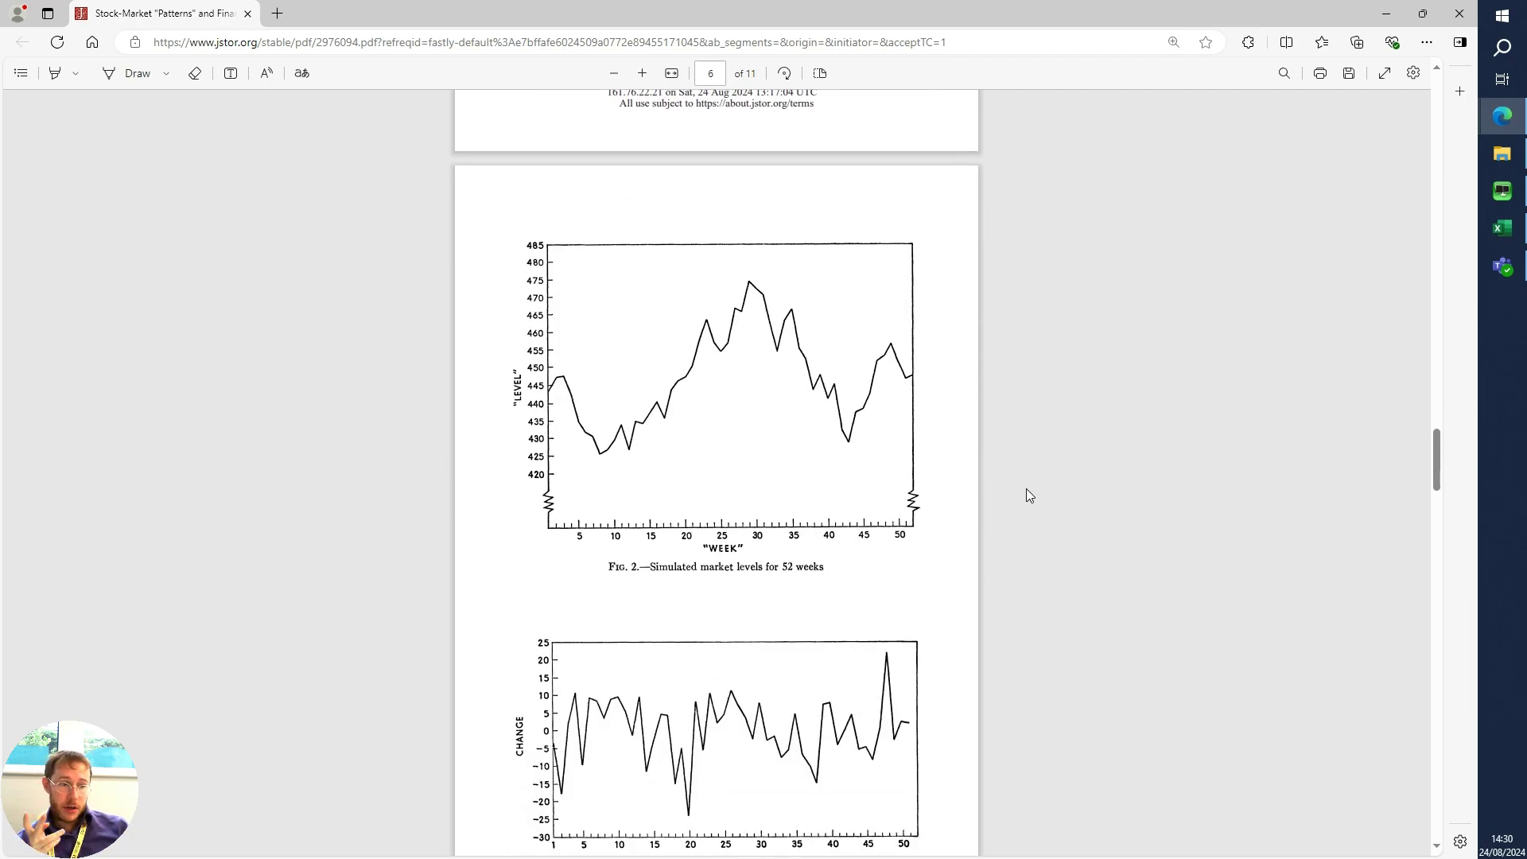
scroll(1022, 530, "down", 16)
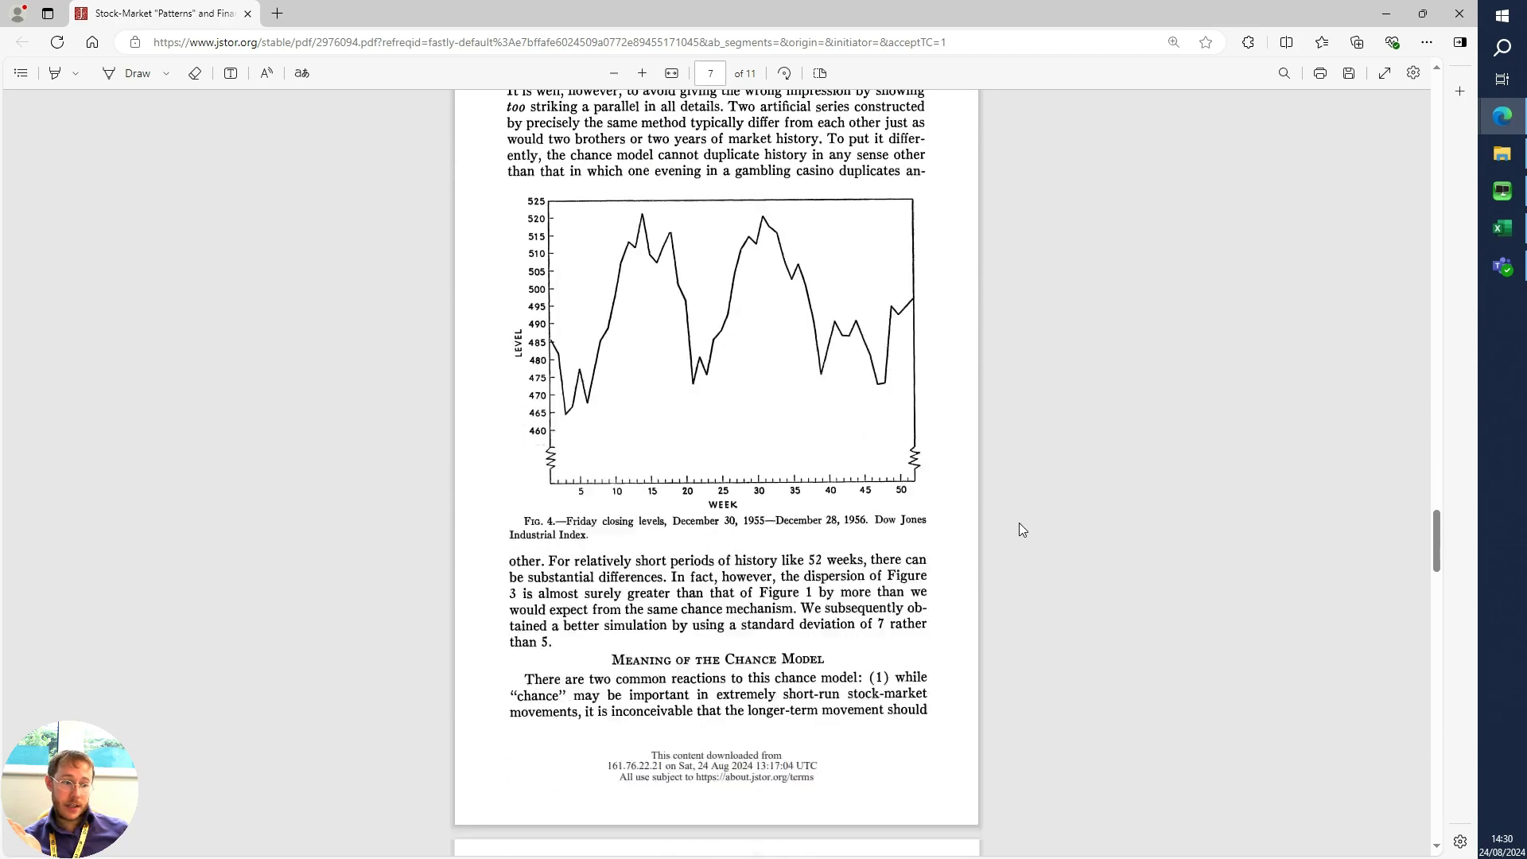
scroll(1015, 524, "up", 20)
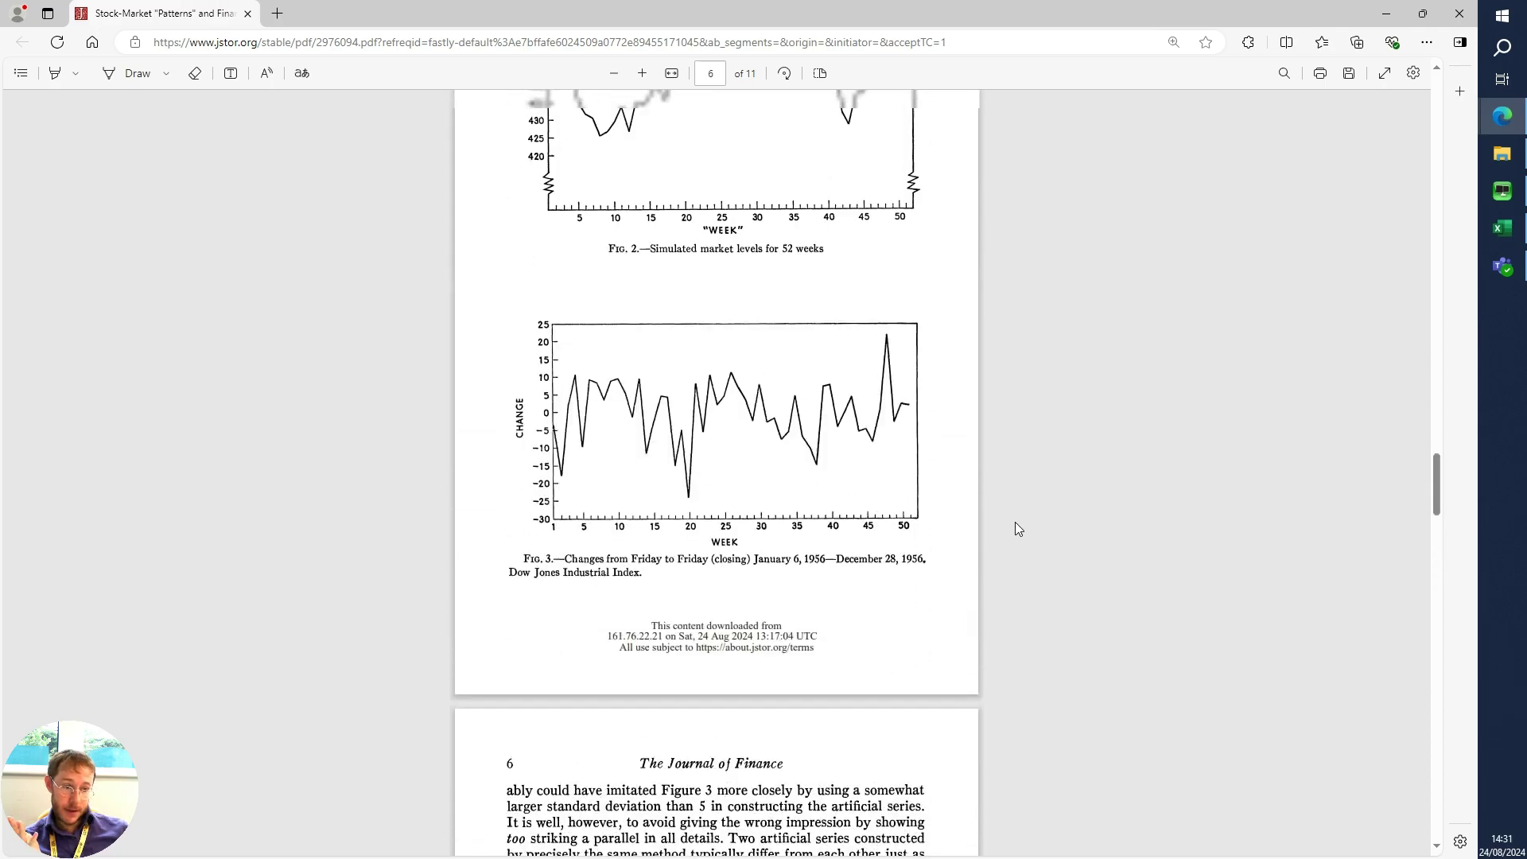
scroll(1015, 521, "up", 20)
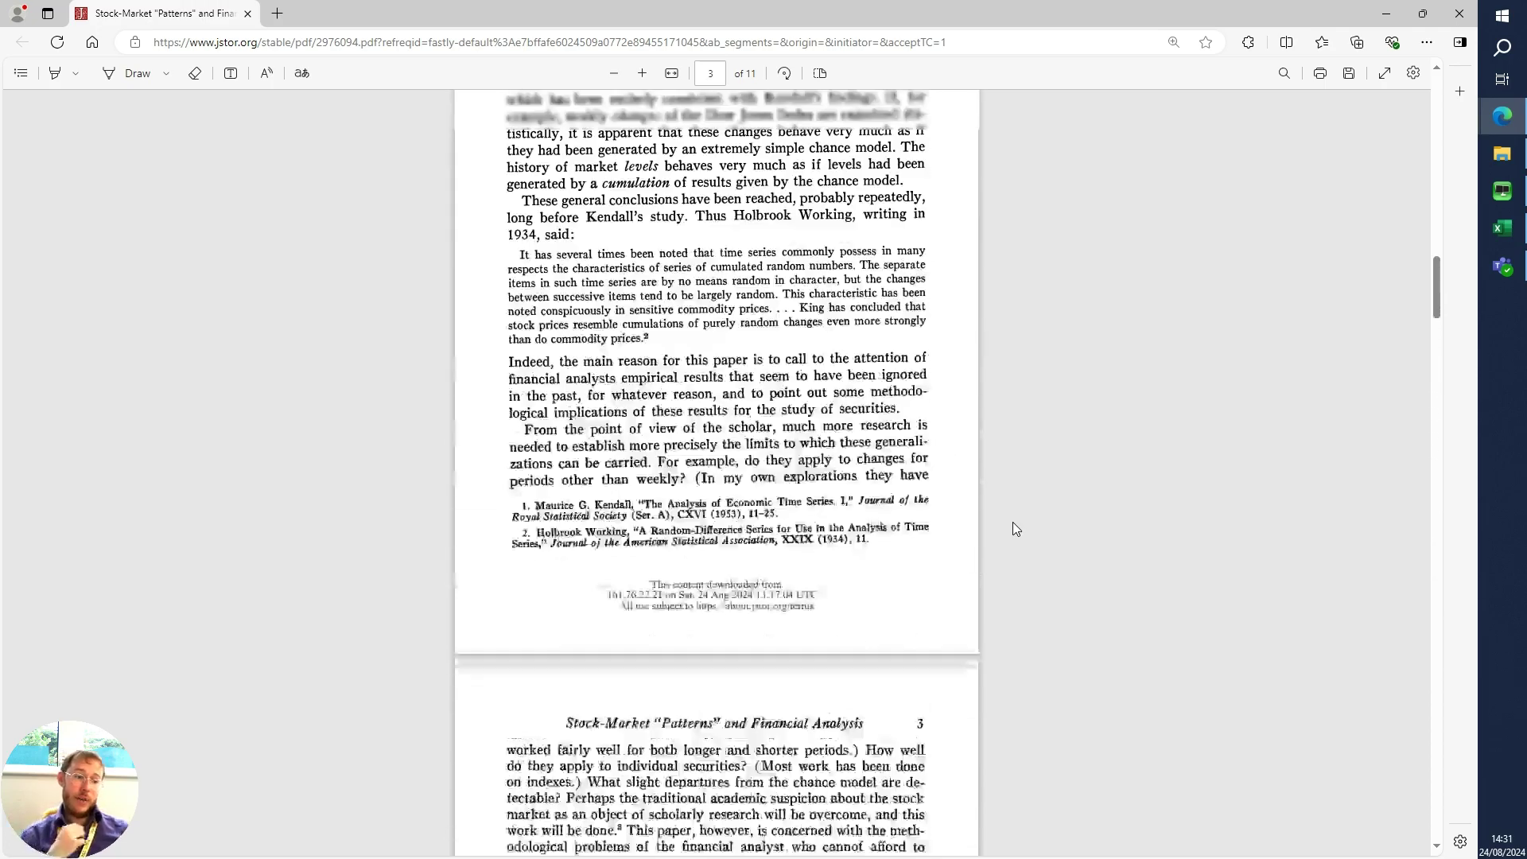
scroll(1013, 522, "up", 10)
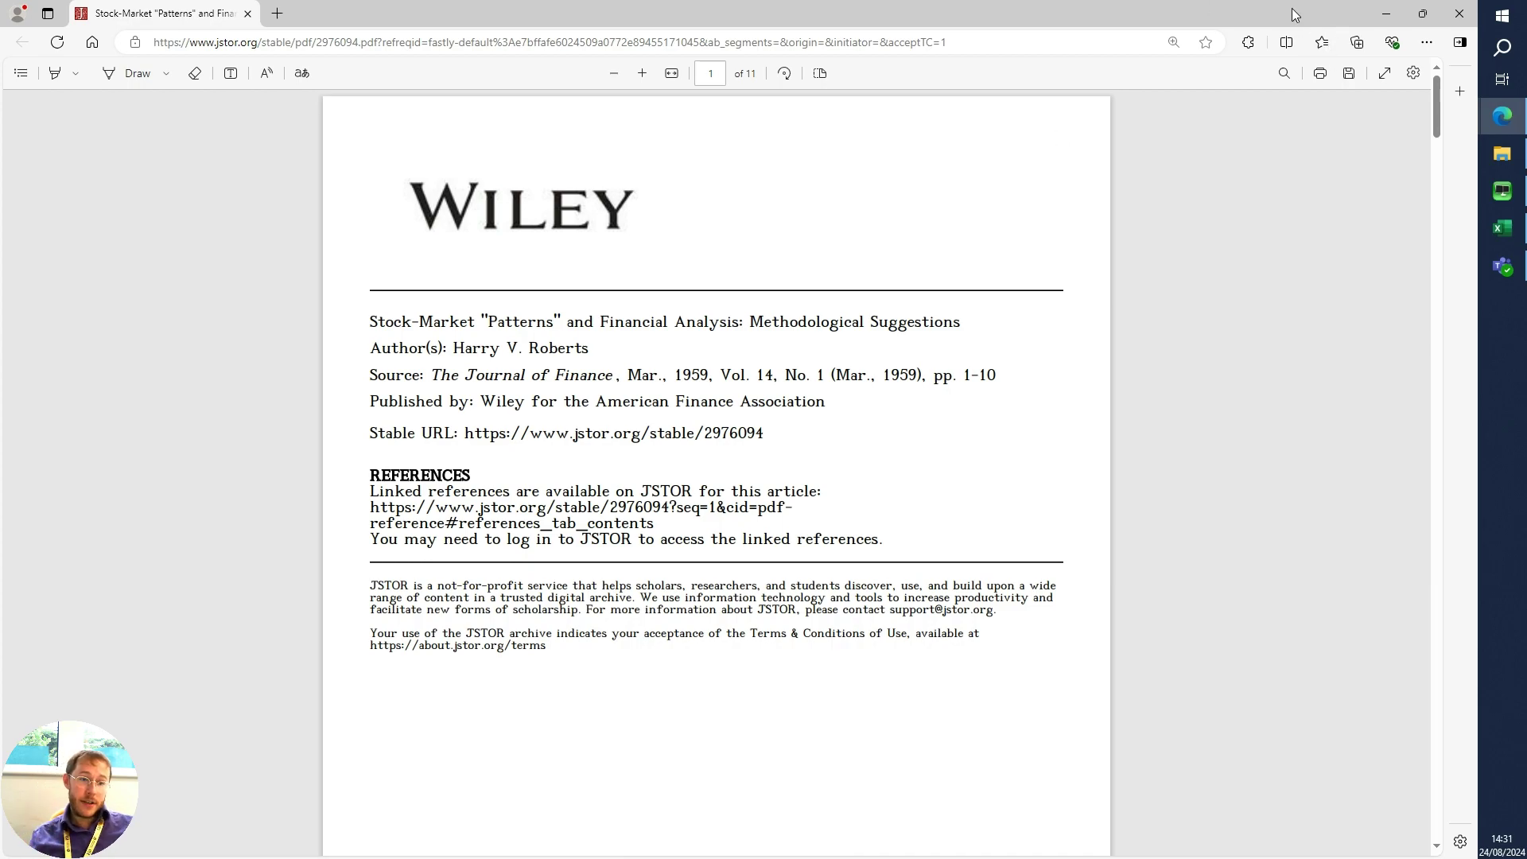
left_click(1379, 17)
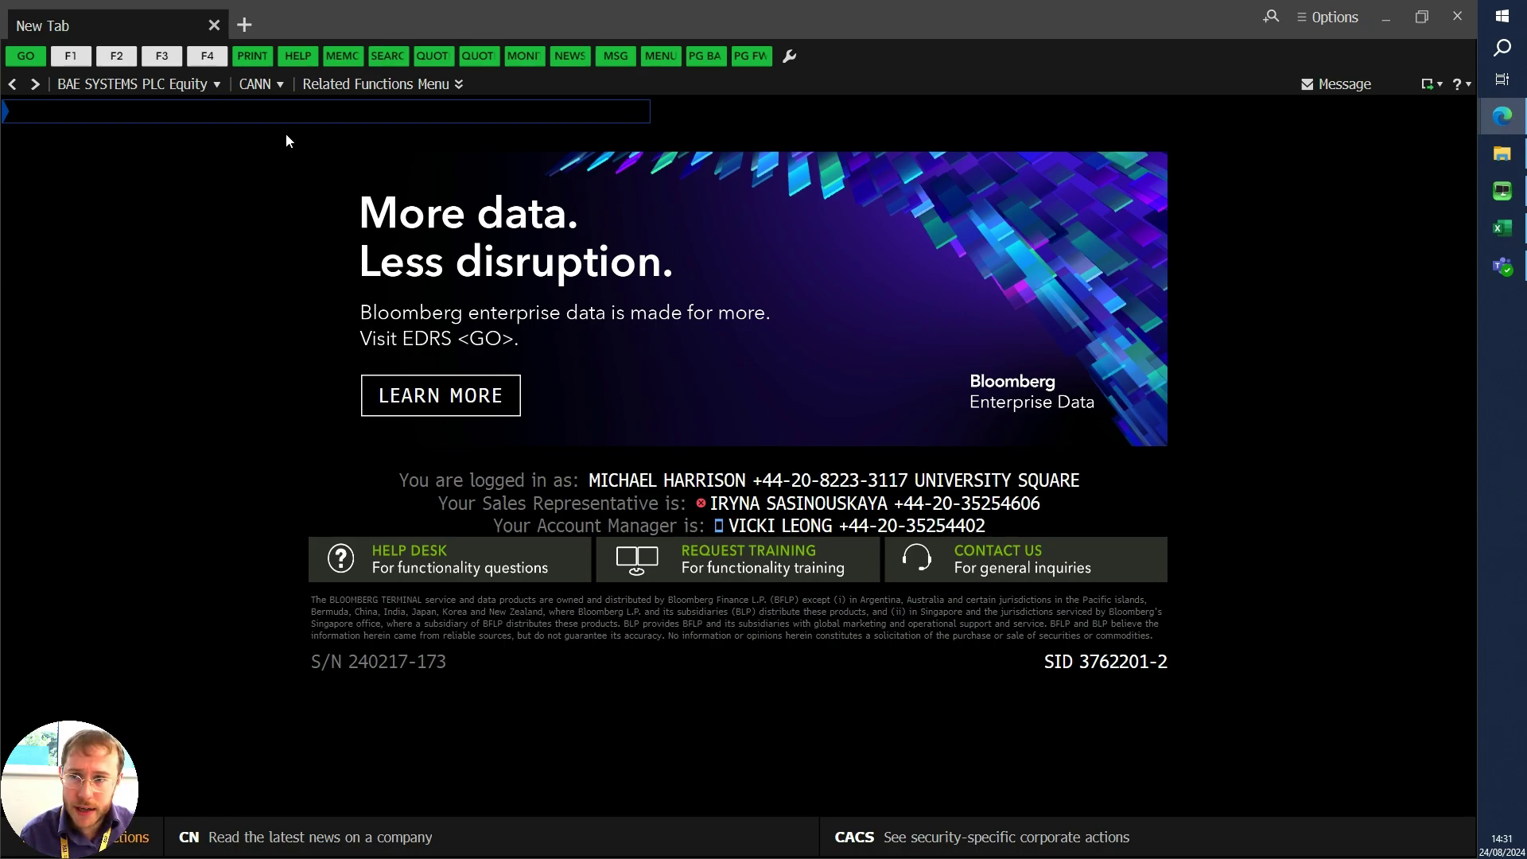
Step: Look up BA/ in the terminal and load BAE Systems PLC (London), BA/ LN Equity, as the active security
left_click(272, 107)
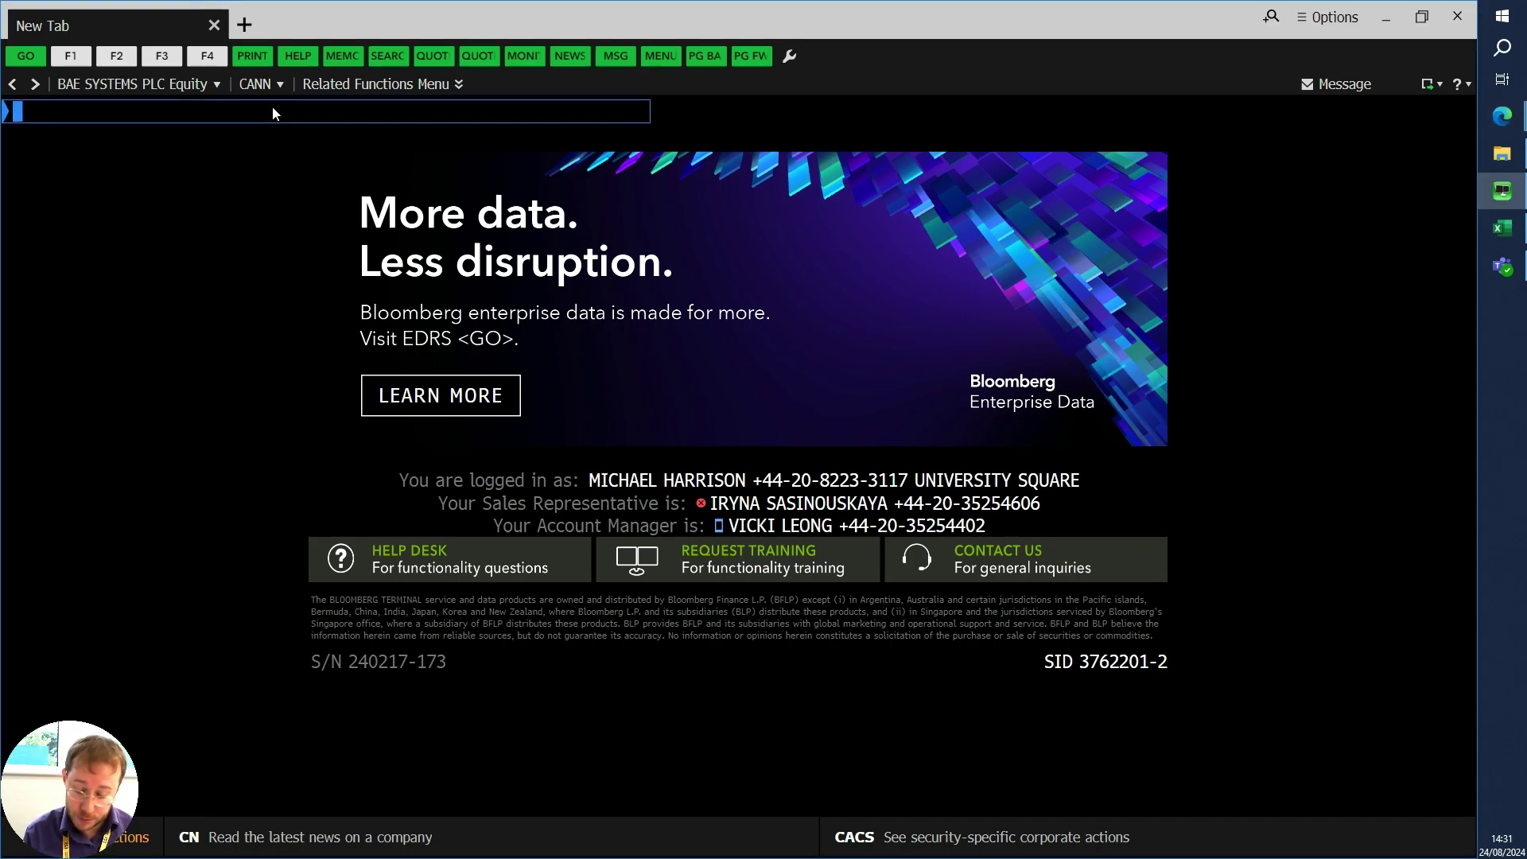
type("BA/")
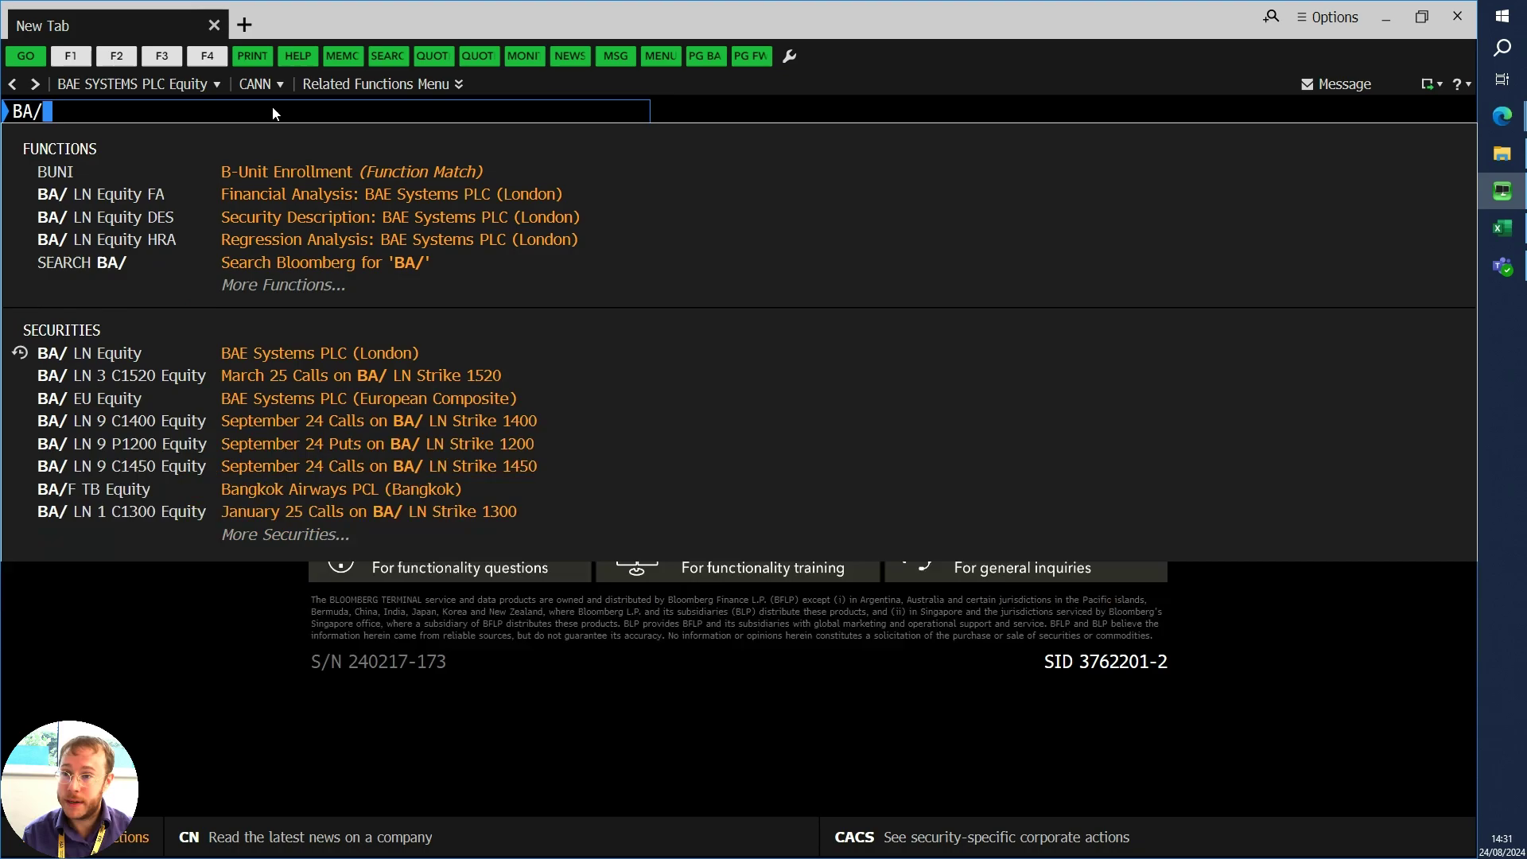
key("Down")
key("Down")
key("Down")
key("Down")
key("Down")
key("Down")
key("Down")
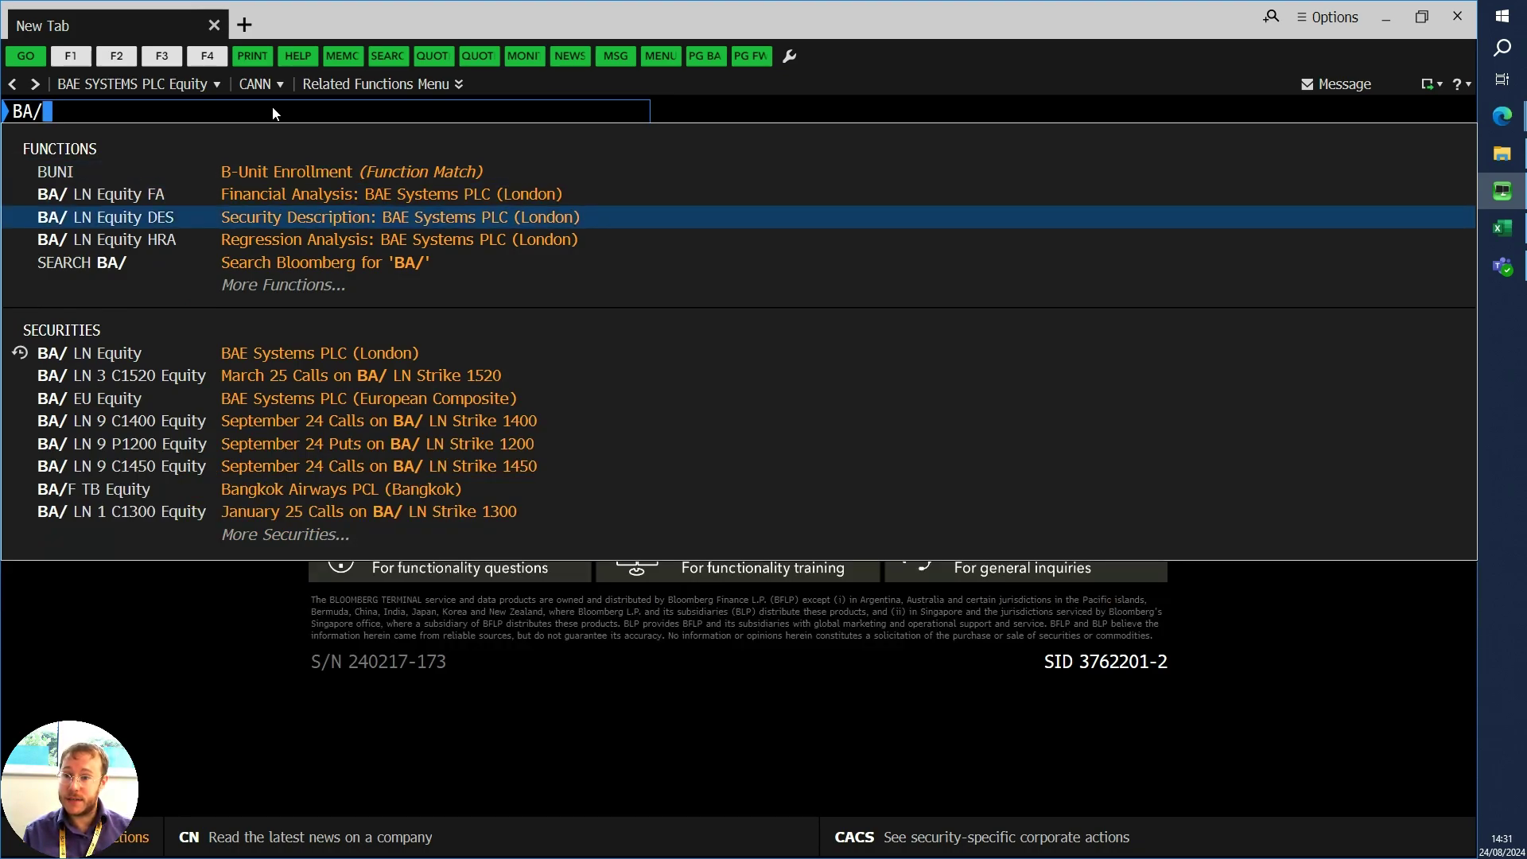
key("Up")
key("Return")
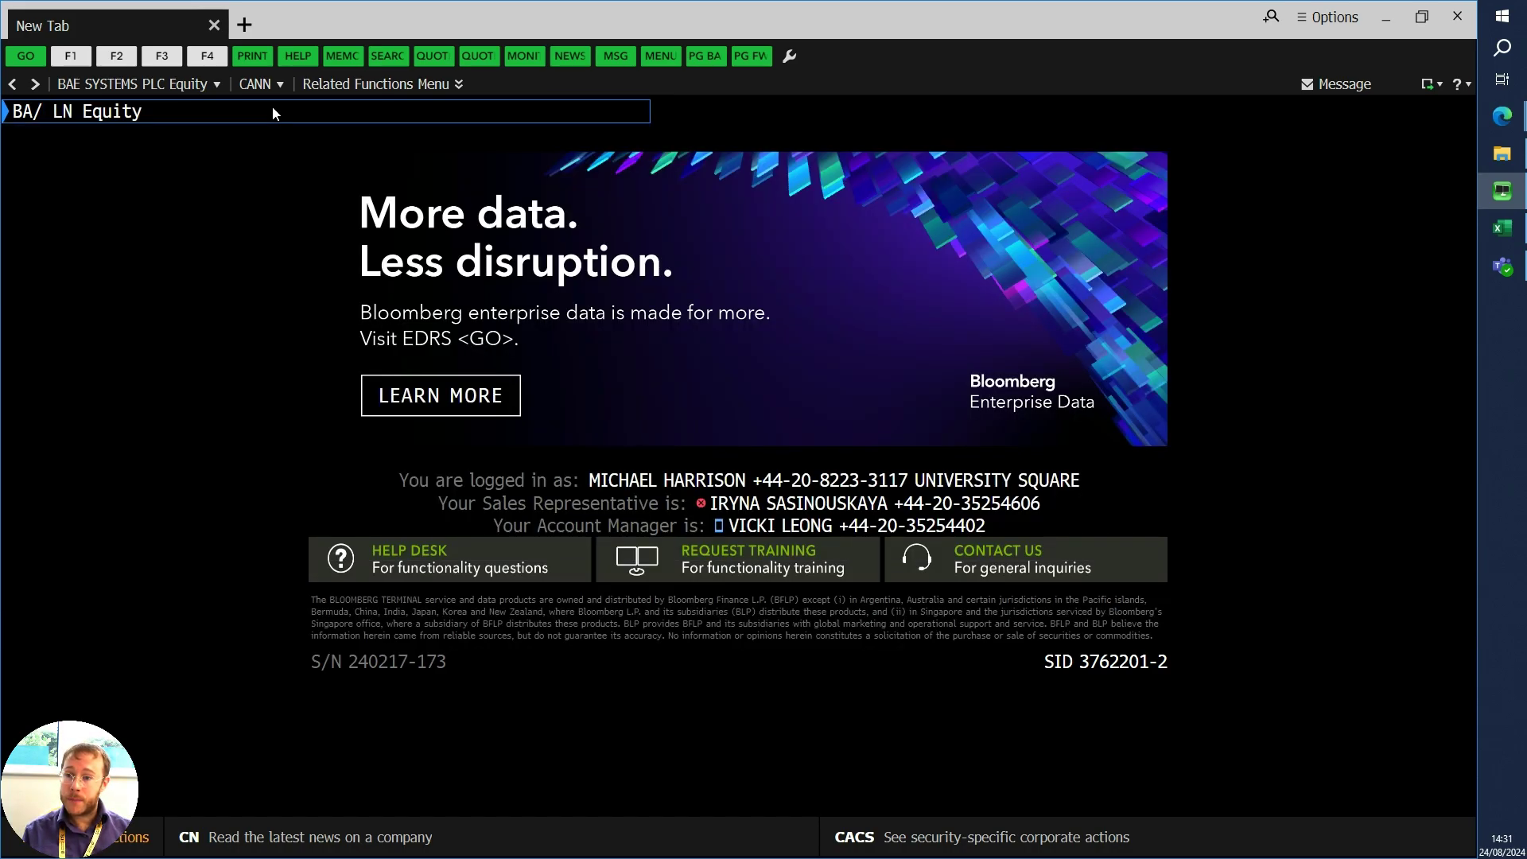
mouse_move(273, 112)
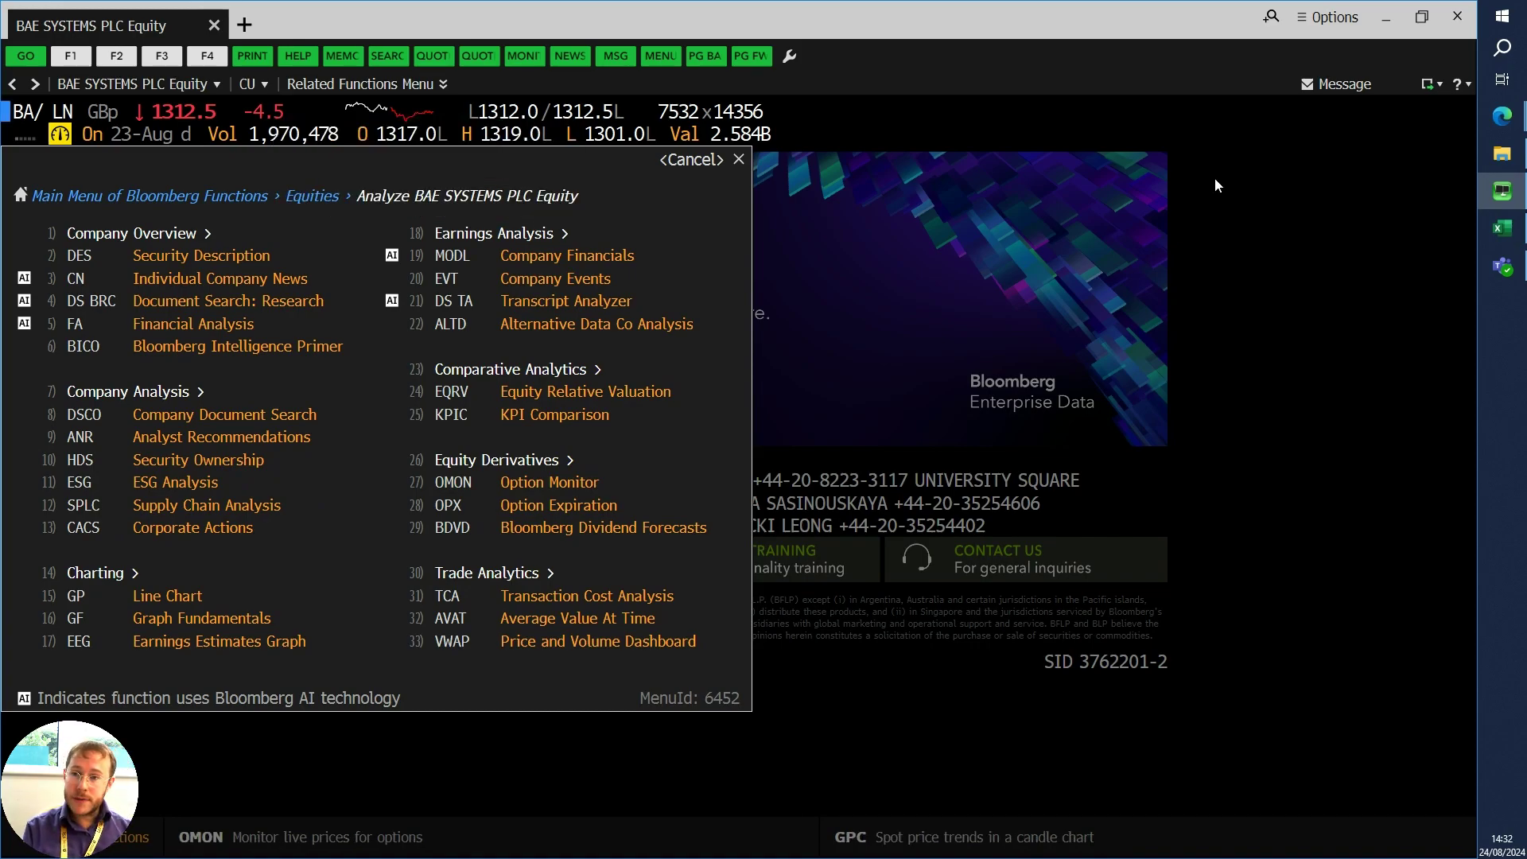
Step: Open the GP line chart for BAE Systems and set its time range to 1M
type("GP")
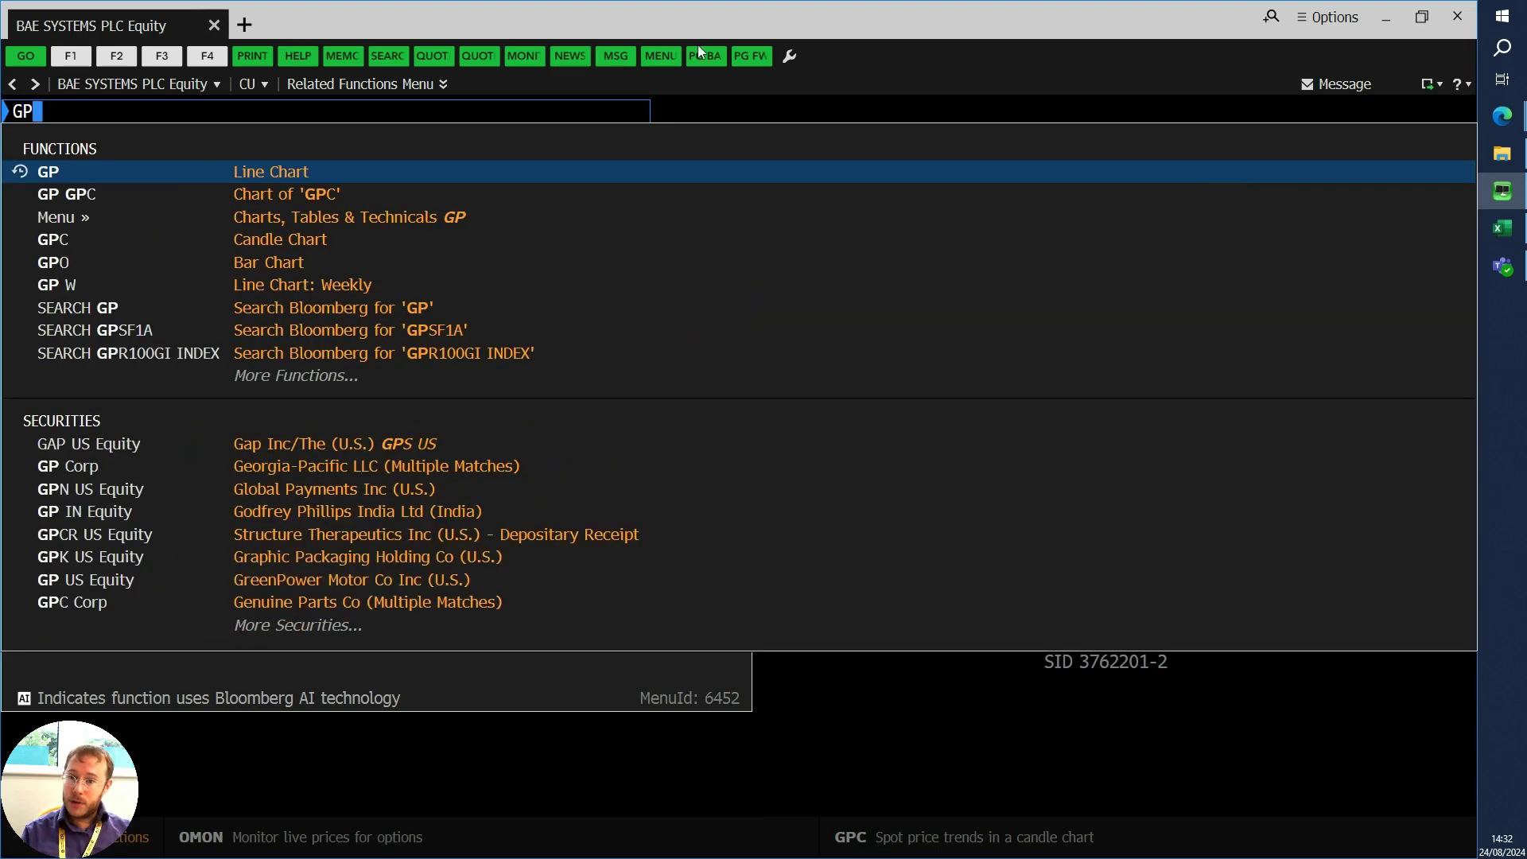
left_click(310, 175)
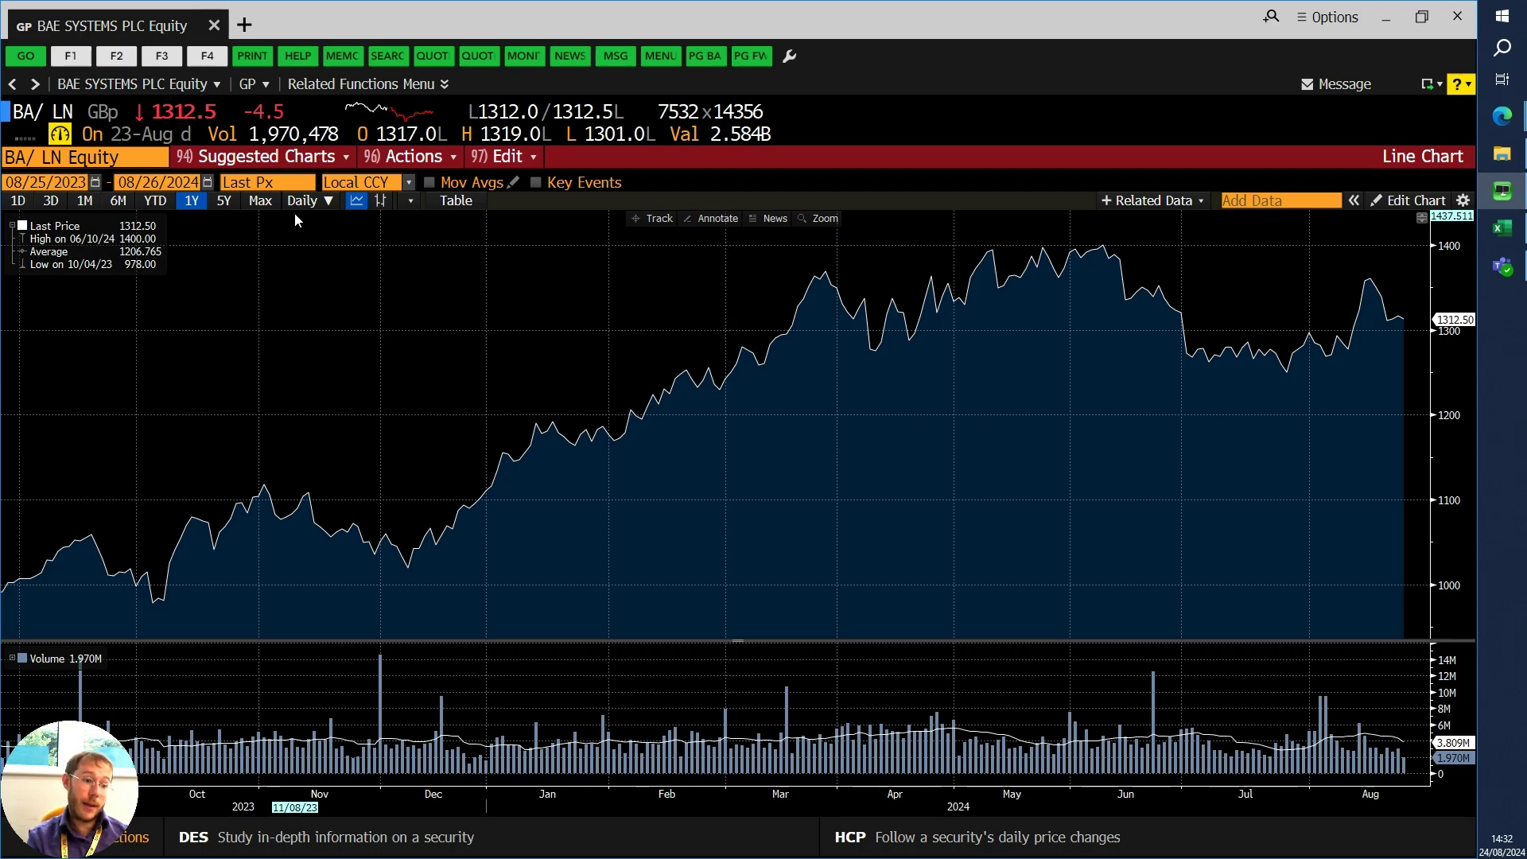
left_click(85, 200)
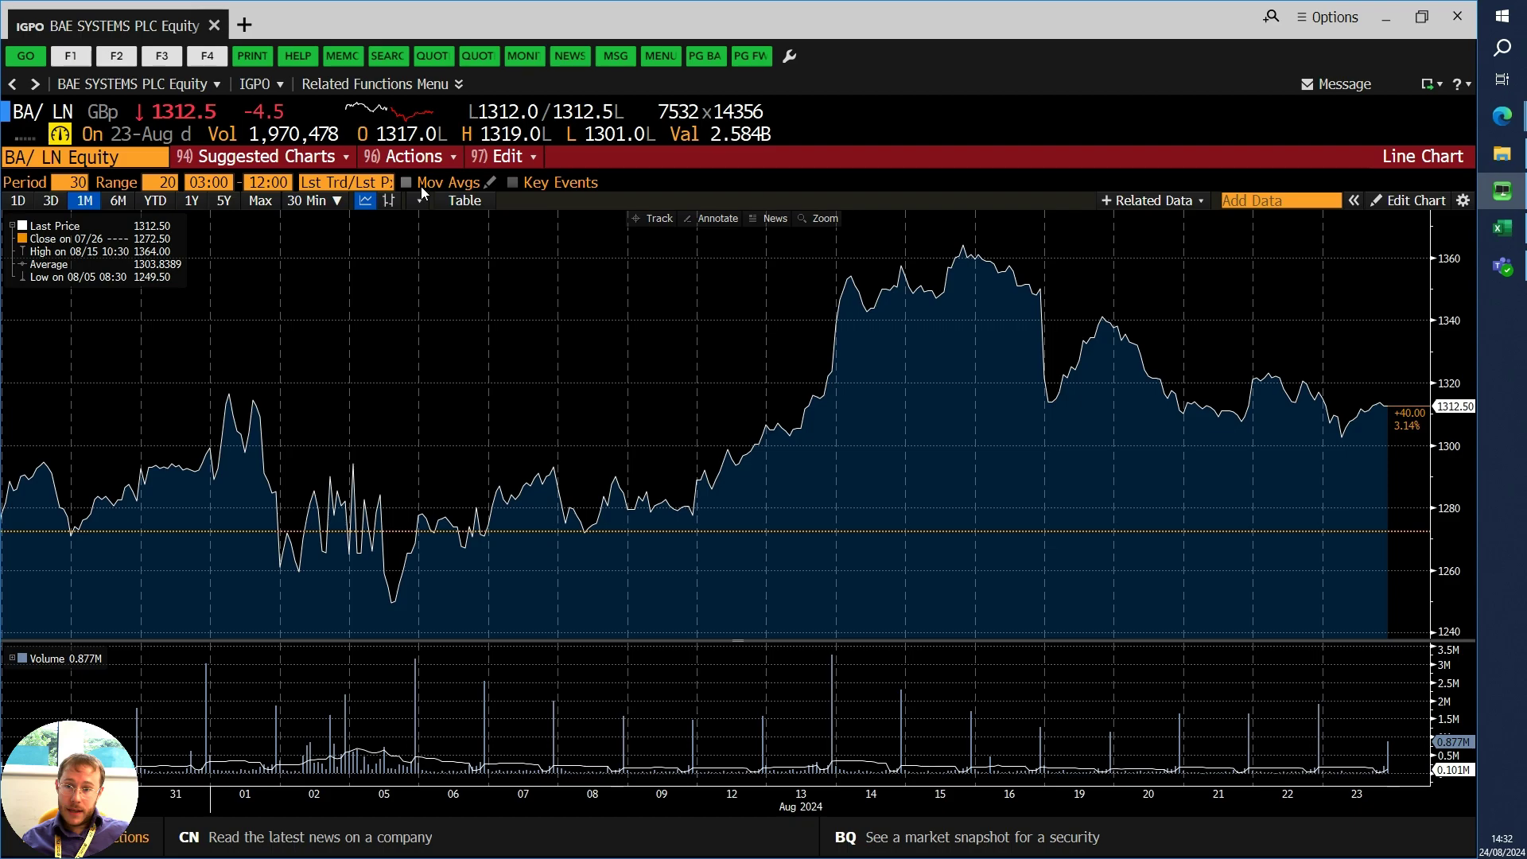
Step: Add the Simple Moving Average (SMA) study to the one-month BAE Systems line chart
left_click(1248, 200)
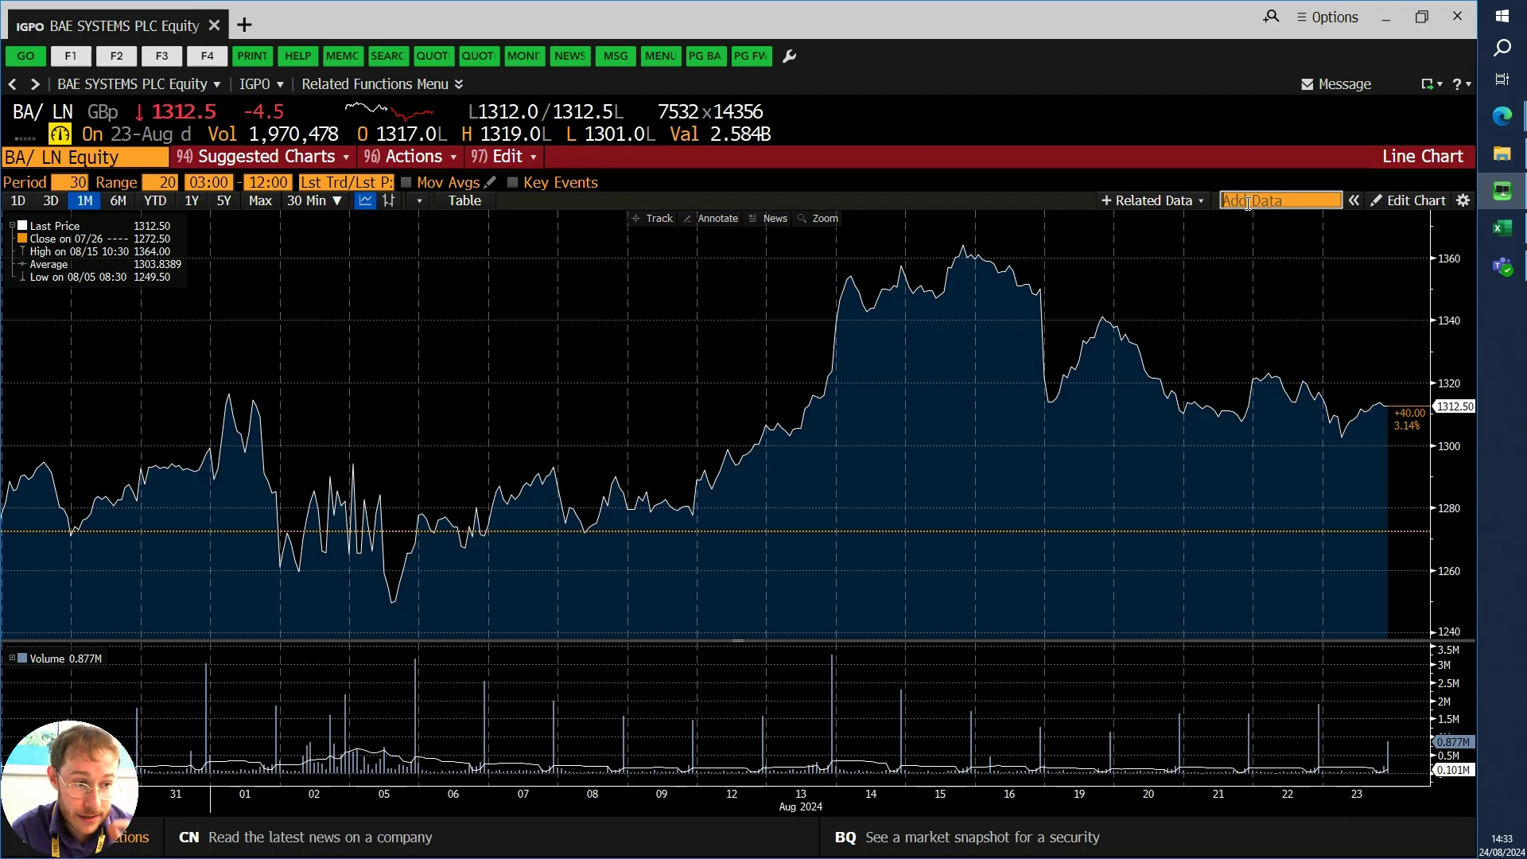
type("S")
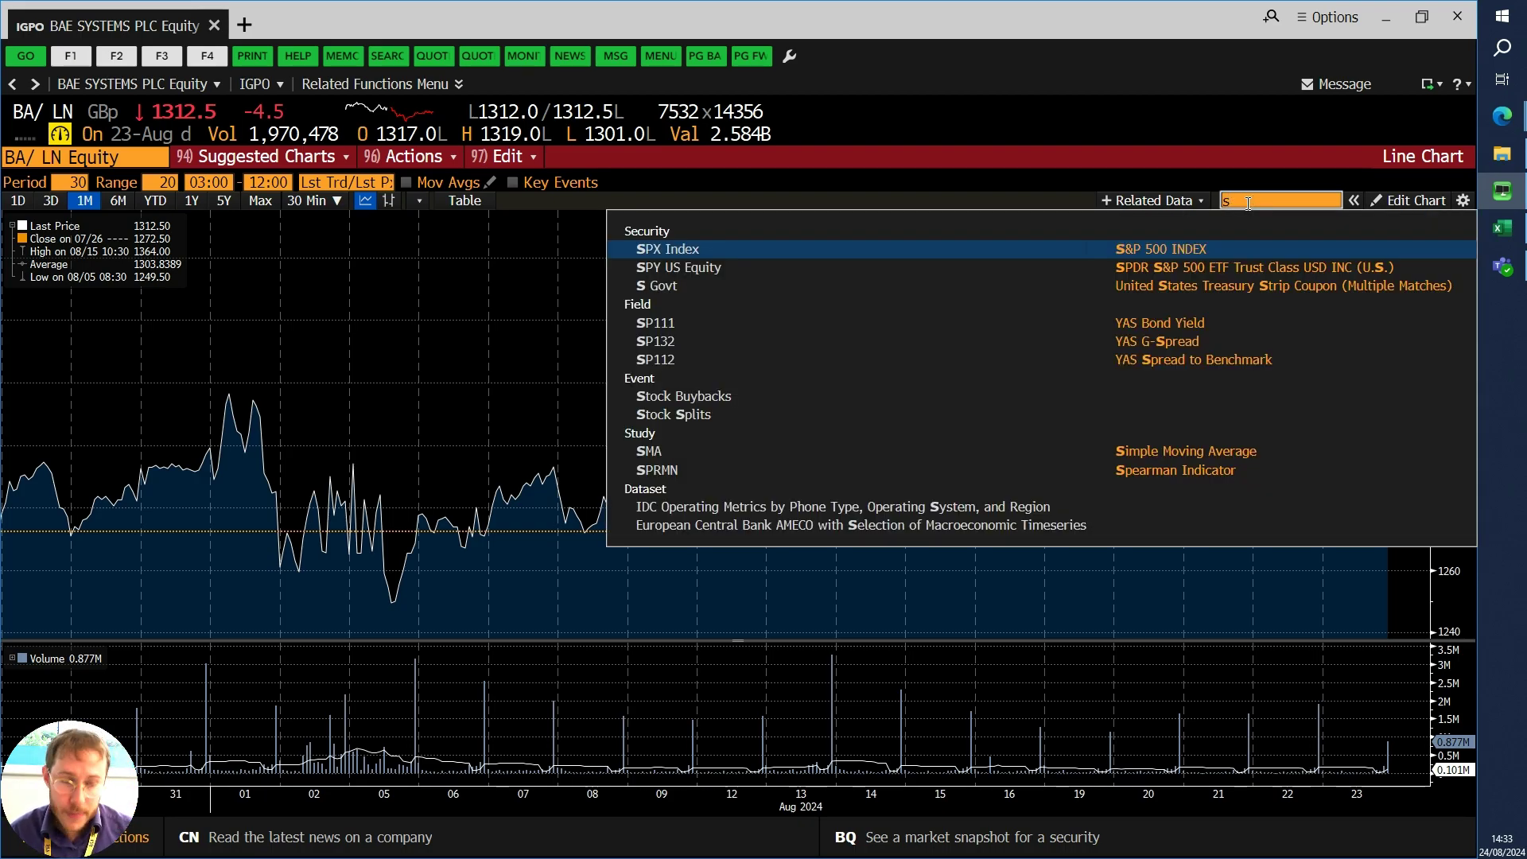
type("ma")
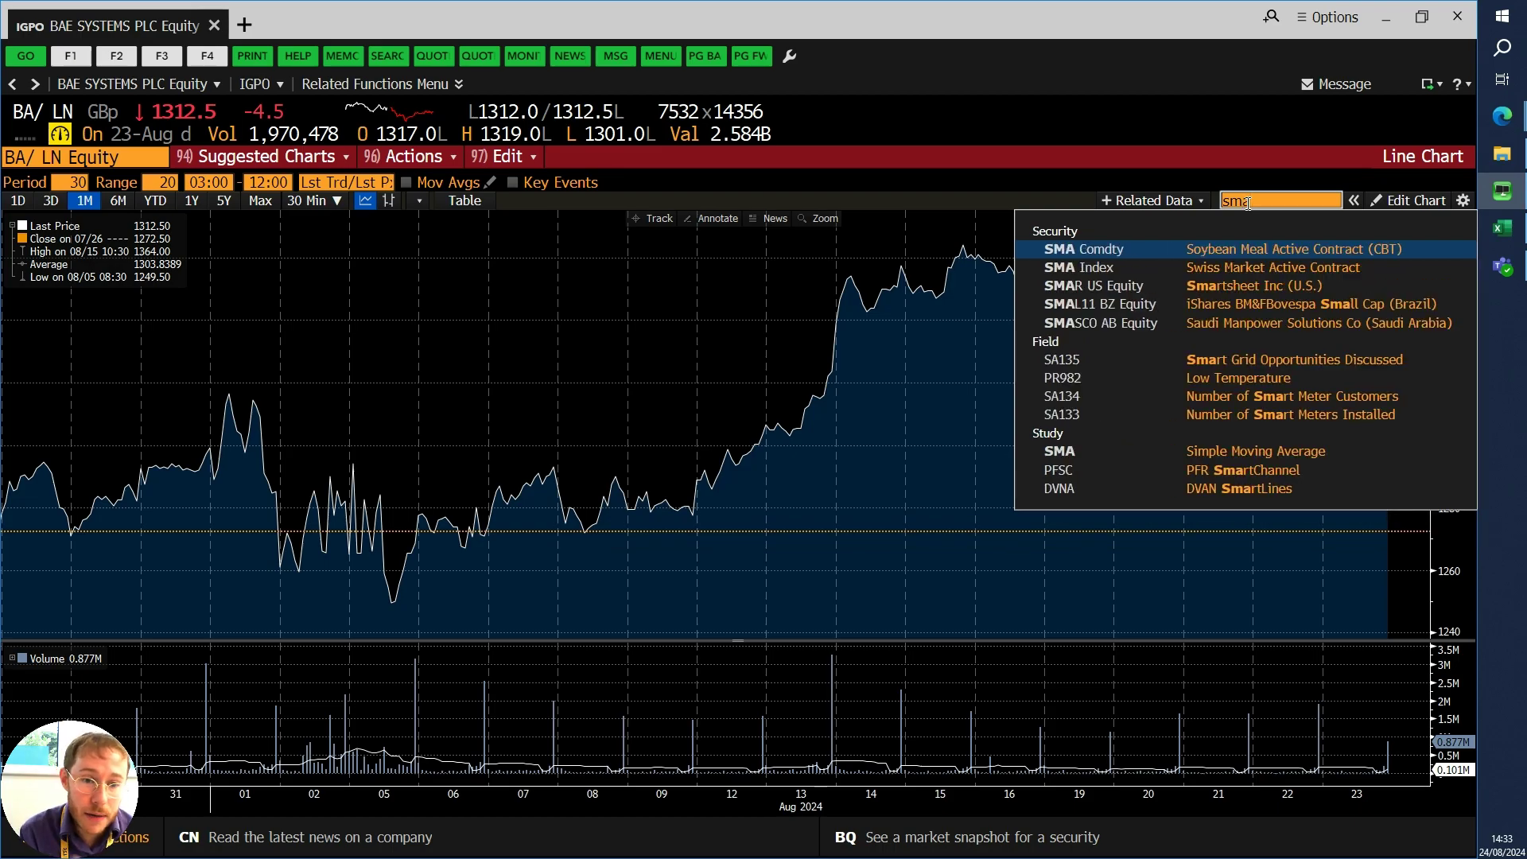
left_click(1297, 450)
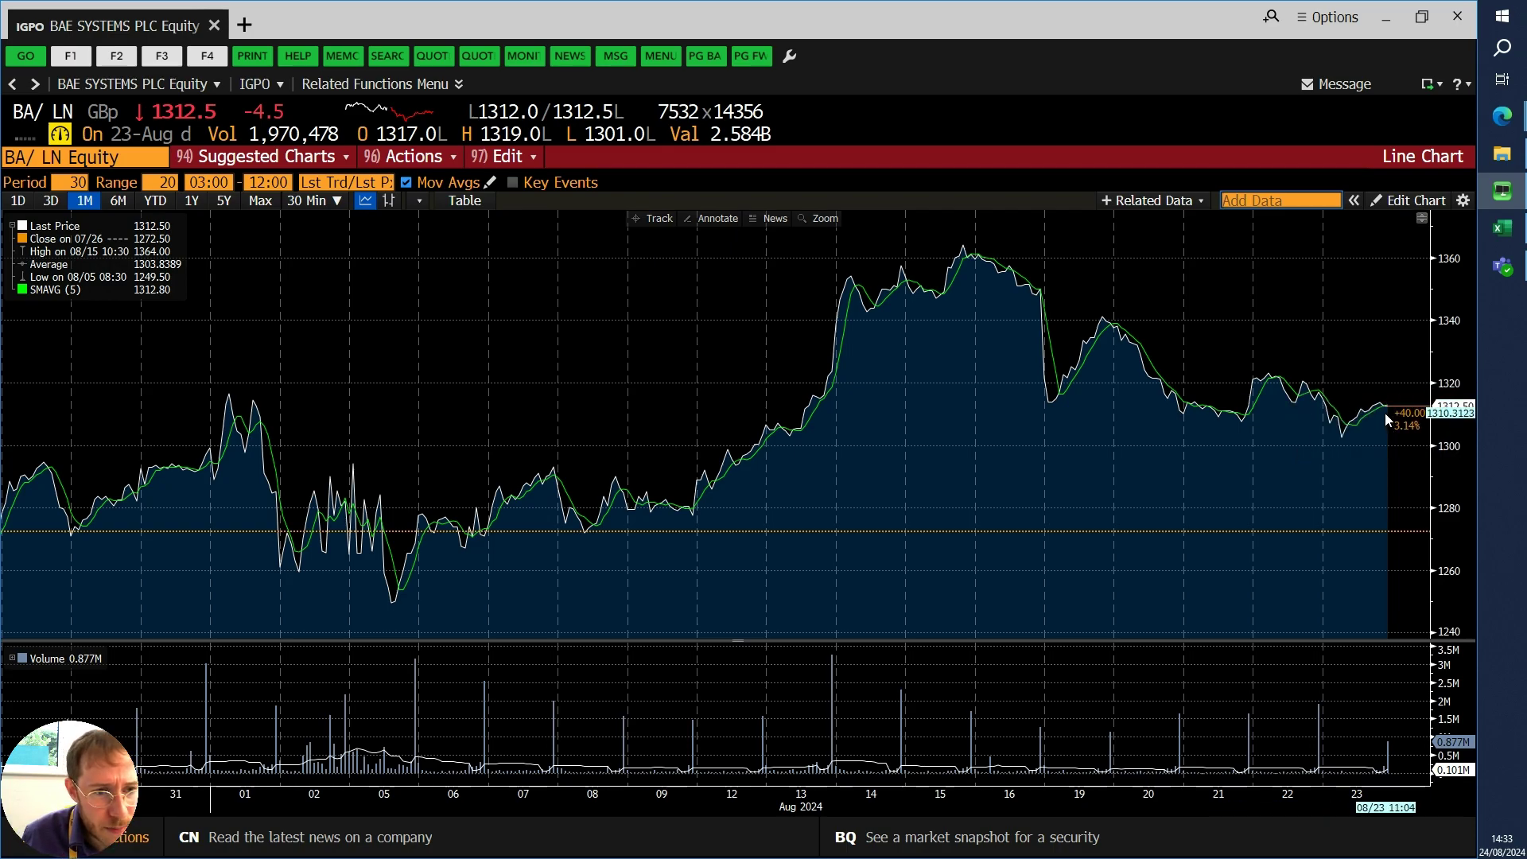
Step: Examine the latest price movement up to 23 August 2024 against the moving average line
scroll(1385, 413, "up", 5)
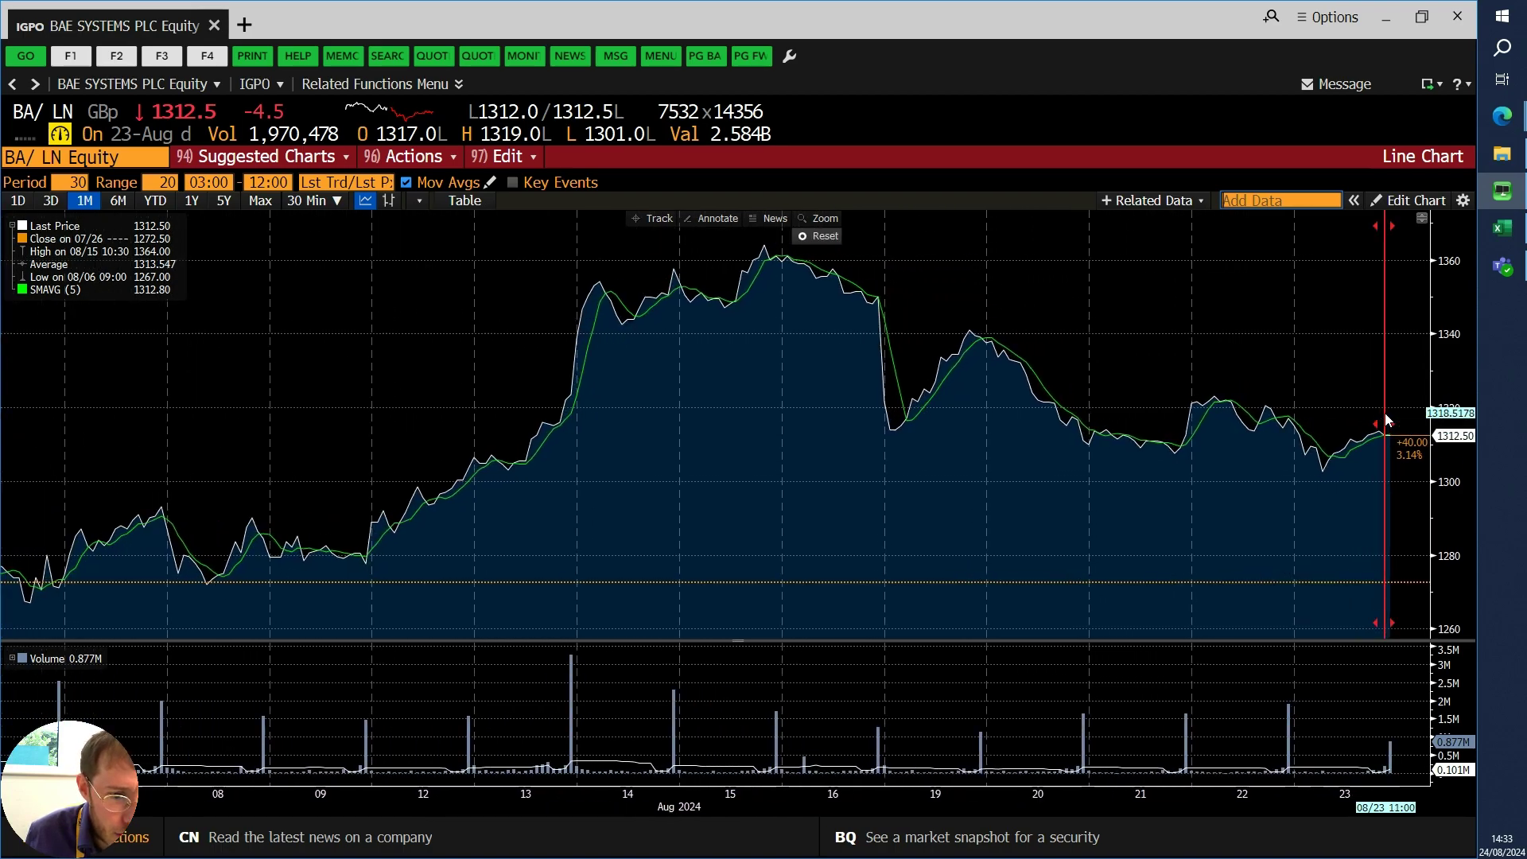
scroll(1385, 420, "up", 2)
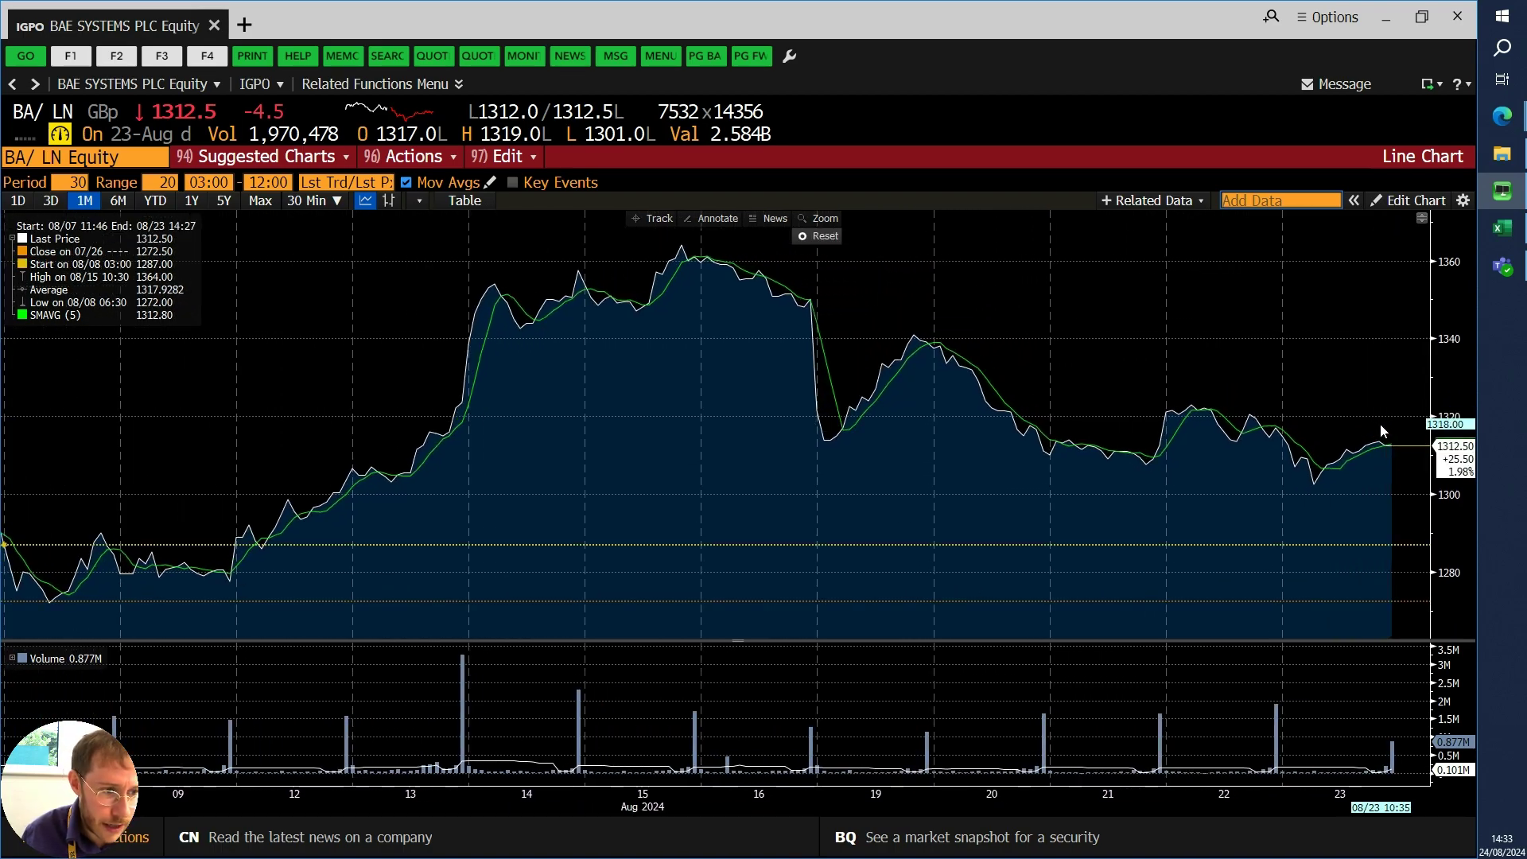
scroll(1380, 430, "up", 4)
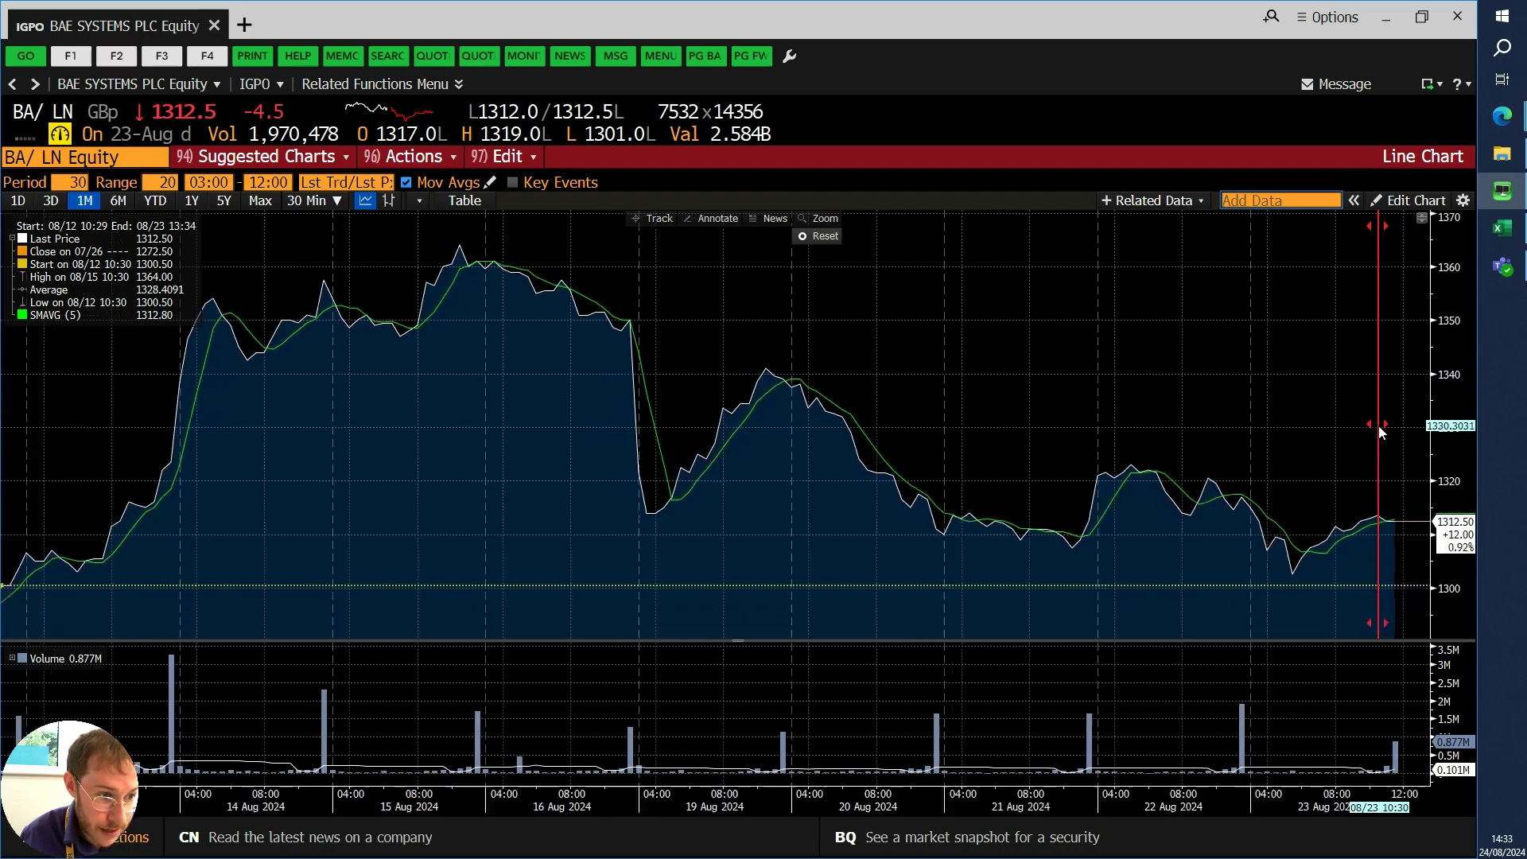
left_click_drag(1357, 444, 1132, 381)
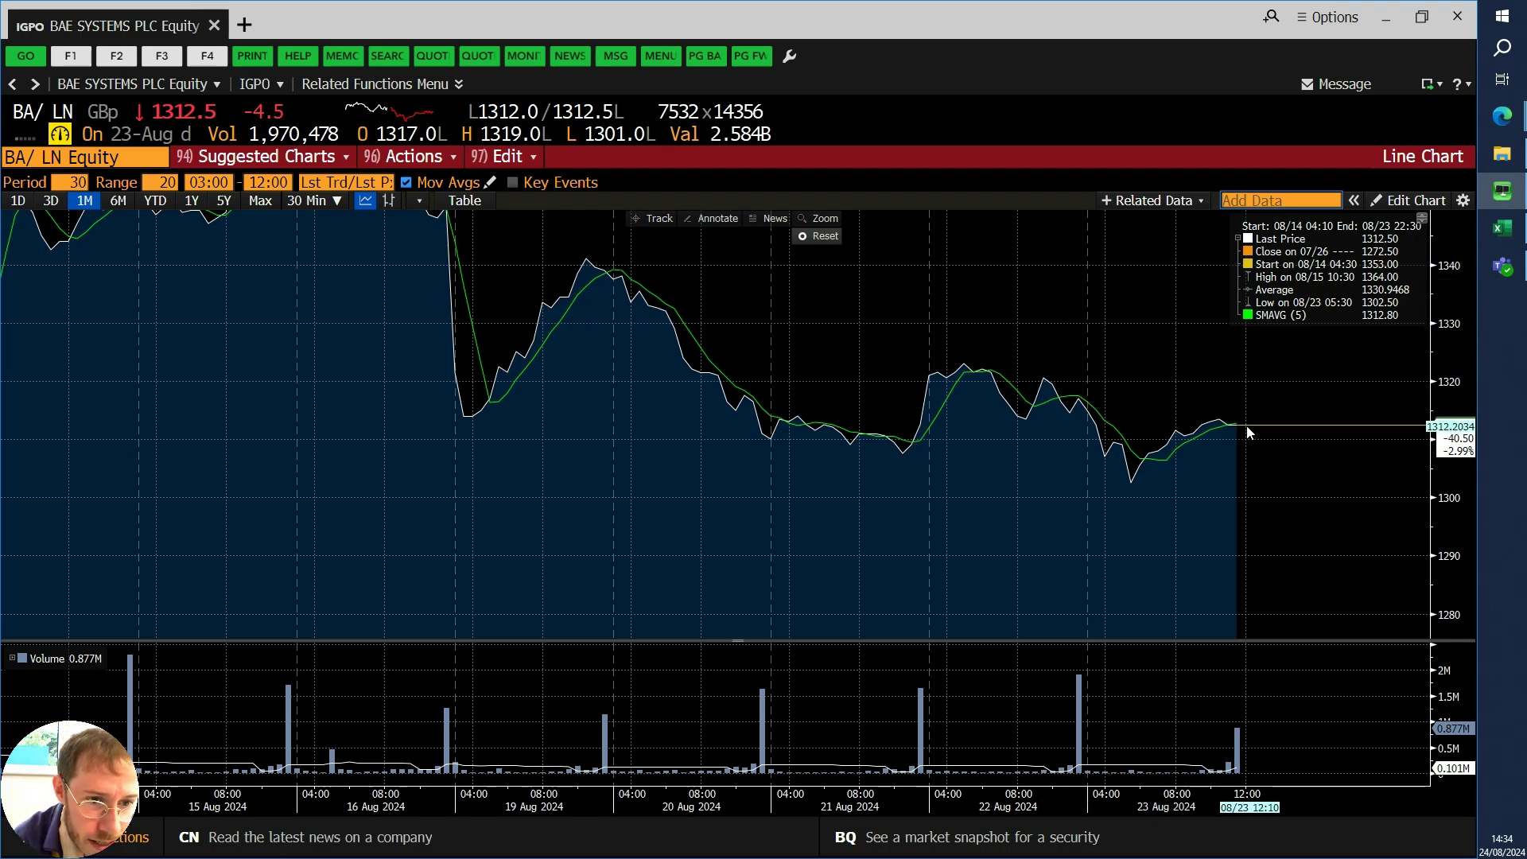
mouse_move(1230, 426)
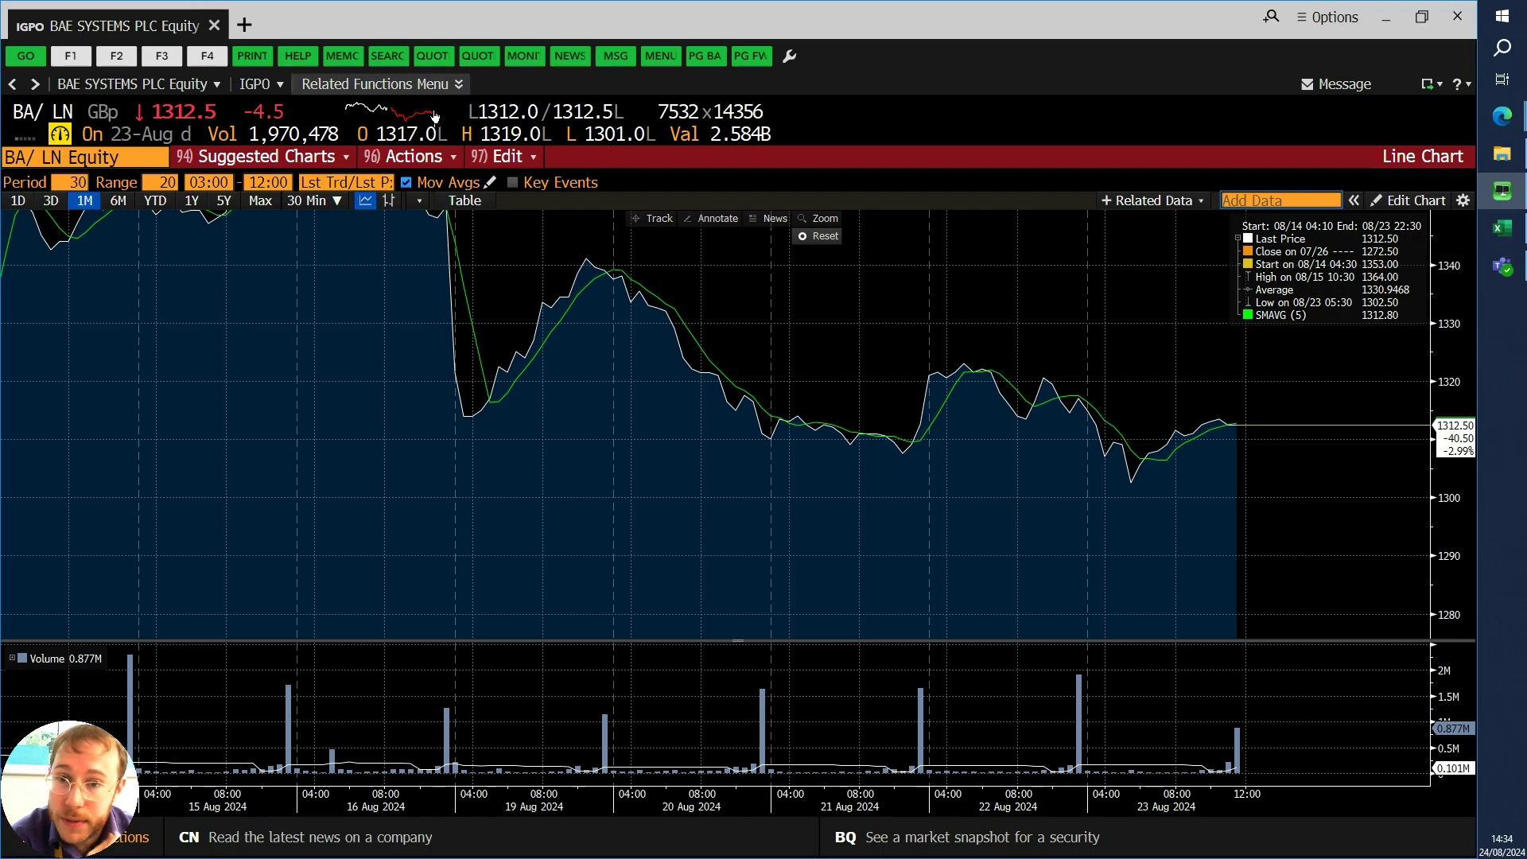
mouse_move(443, 125)
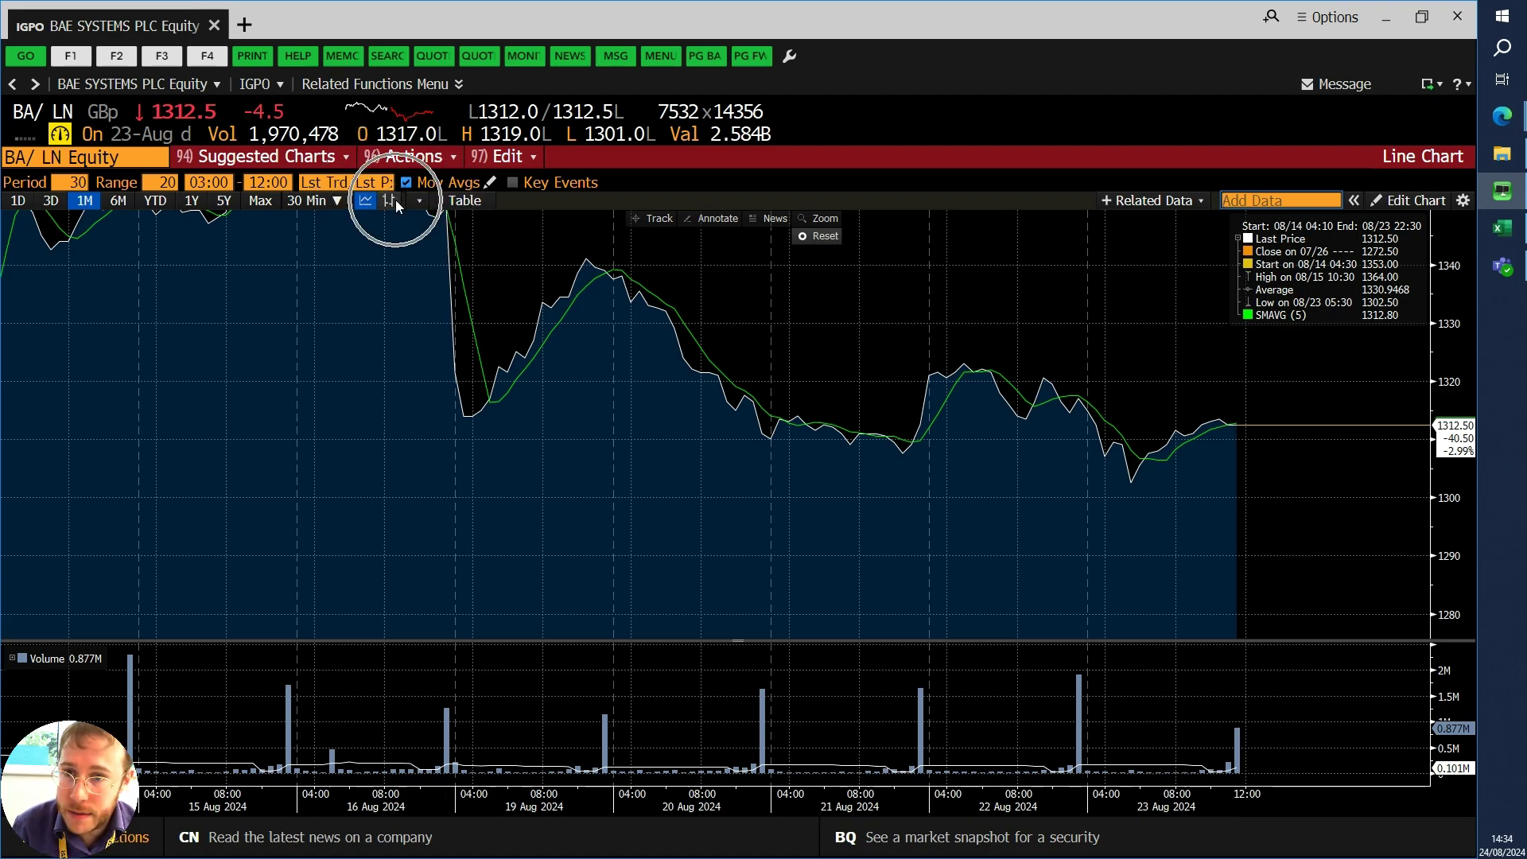
Step: Change the BAE Systems chart type to Candle and examine the candles of 21–23 August 2024 closely
left_click(415, 202)
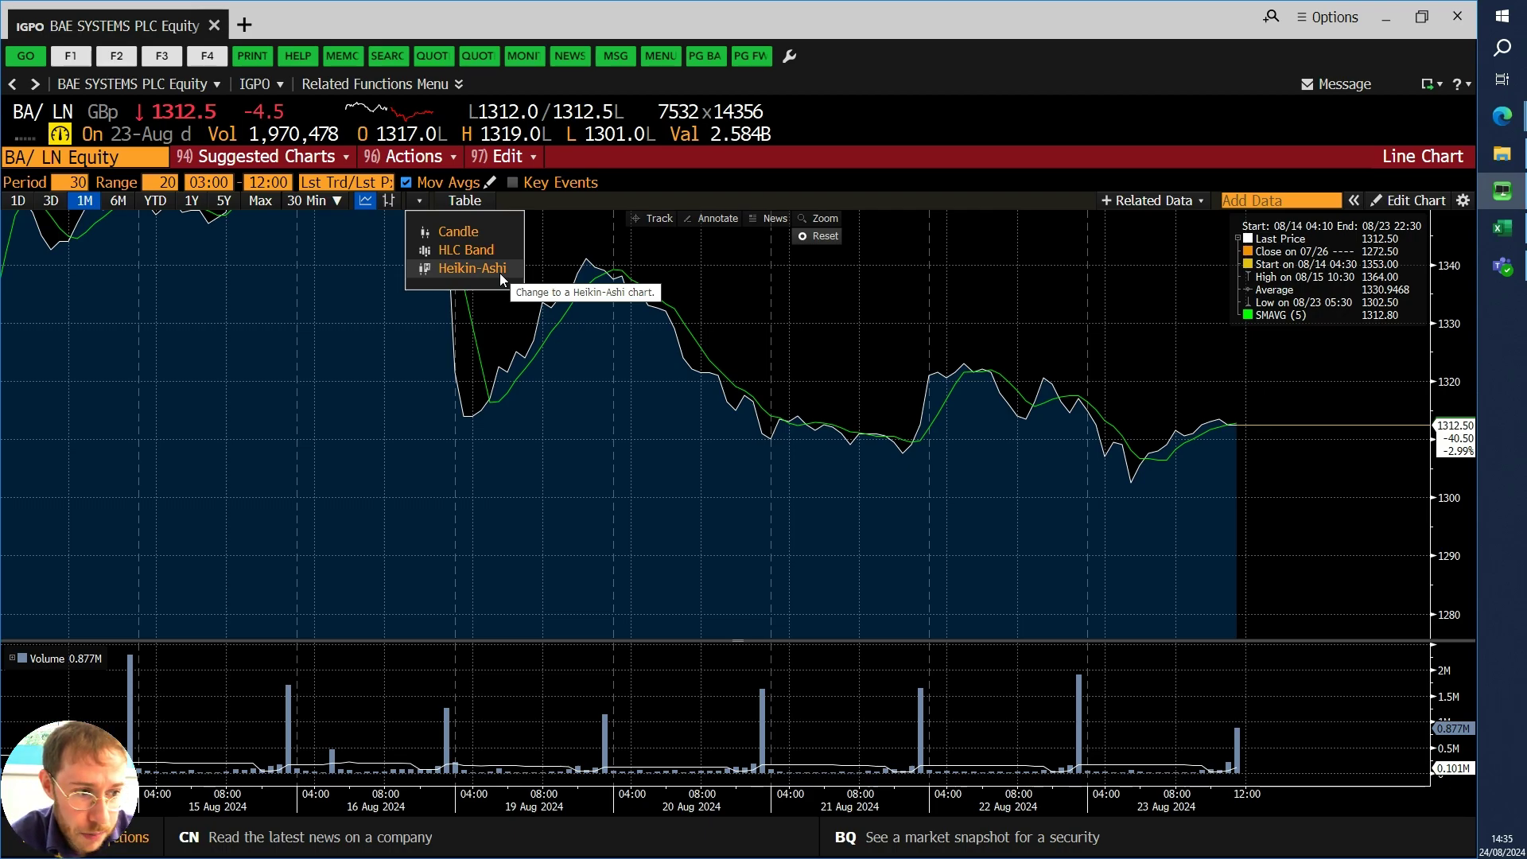
left_click(472, 237)
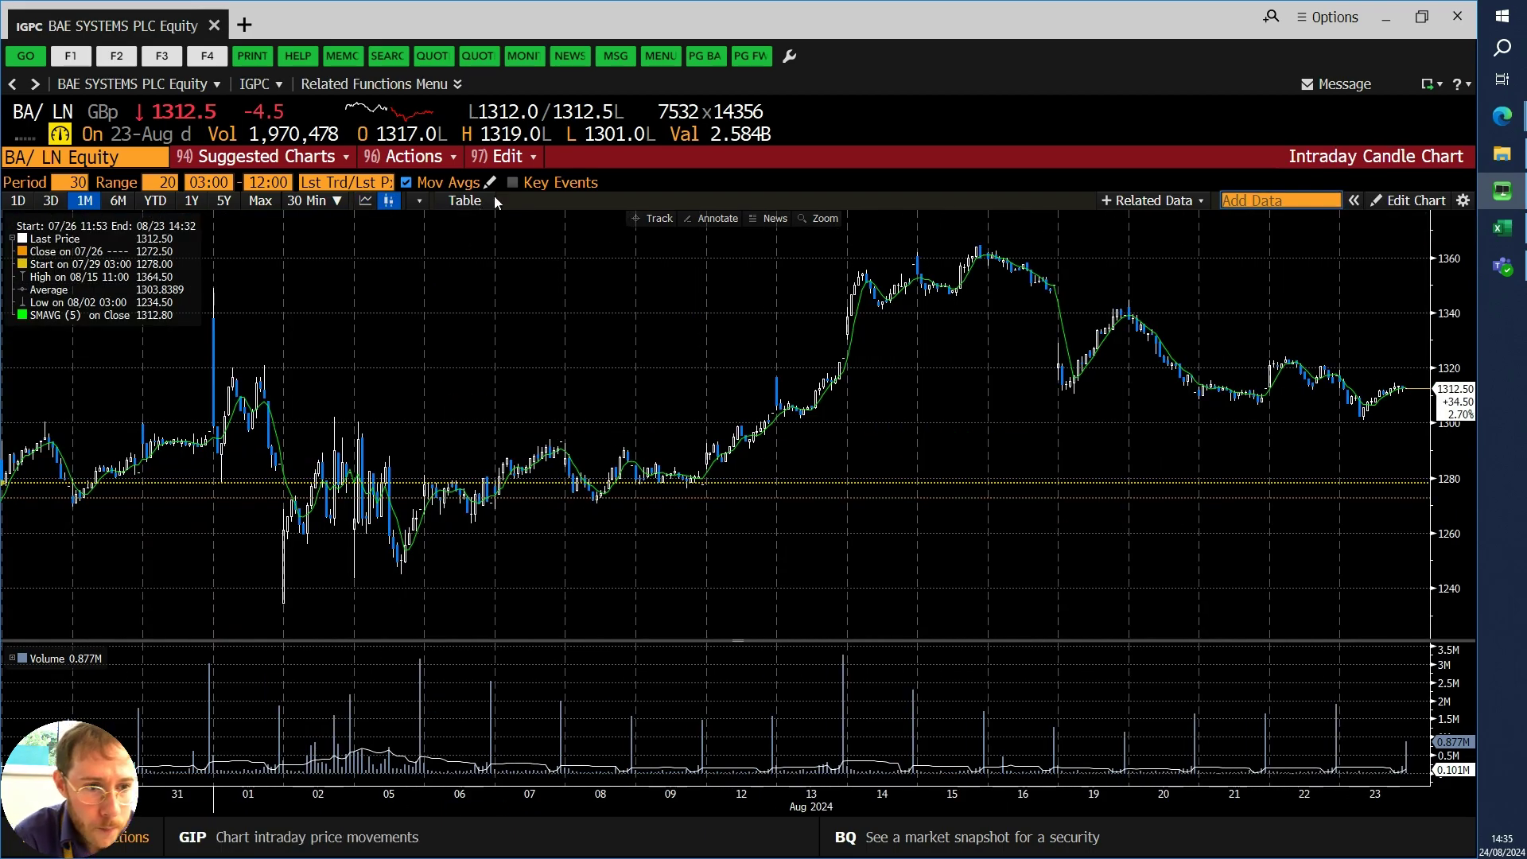
scroll(1388, 421, "up", 1)
scroll(1390, 427, "up", 3)
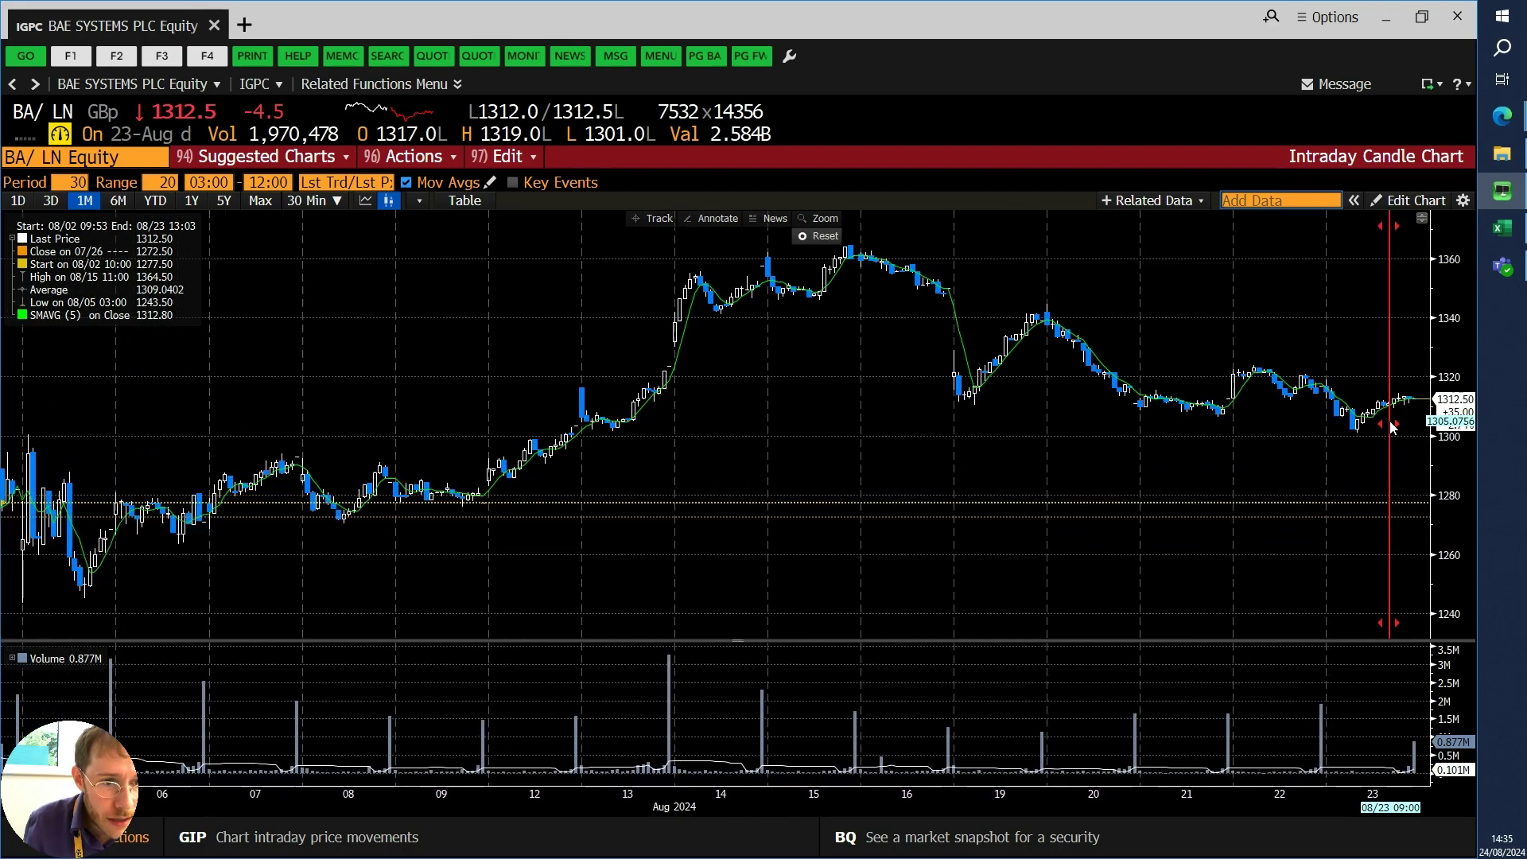
scroll(1380, 553, "up", 3)
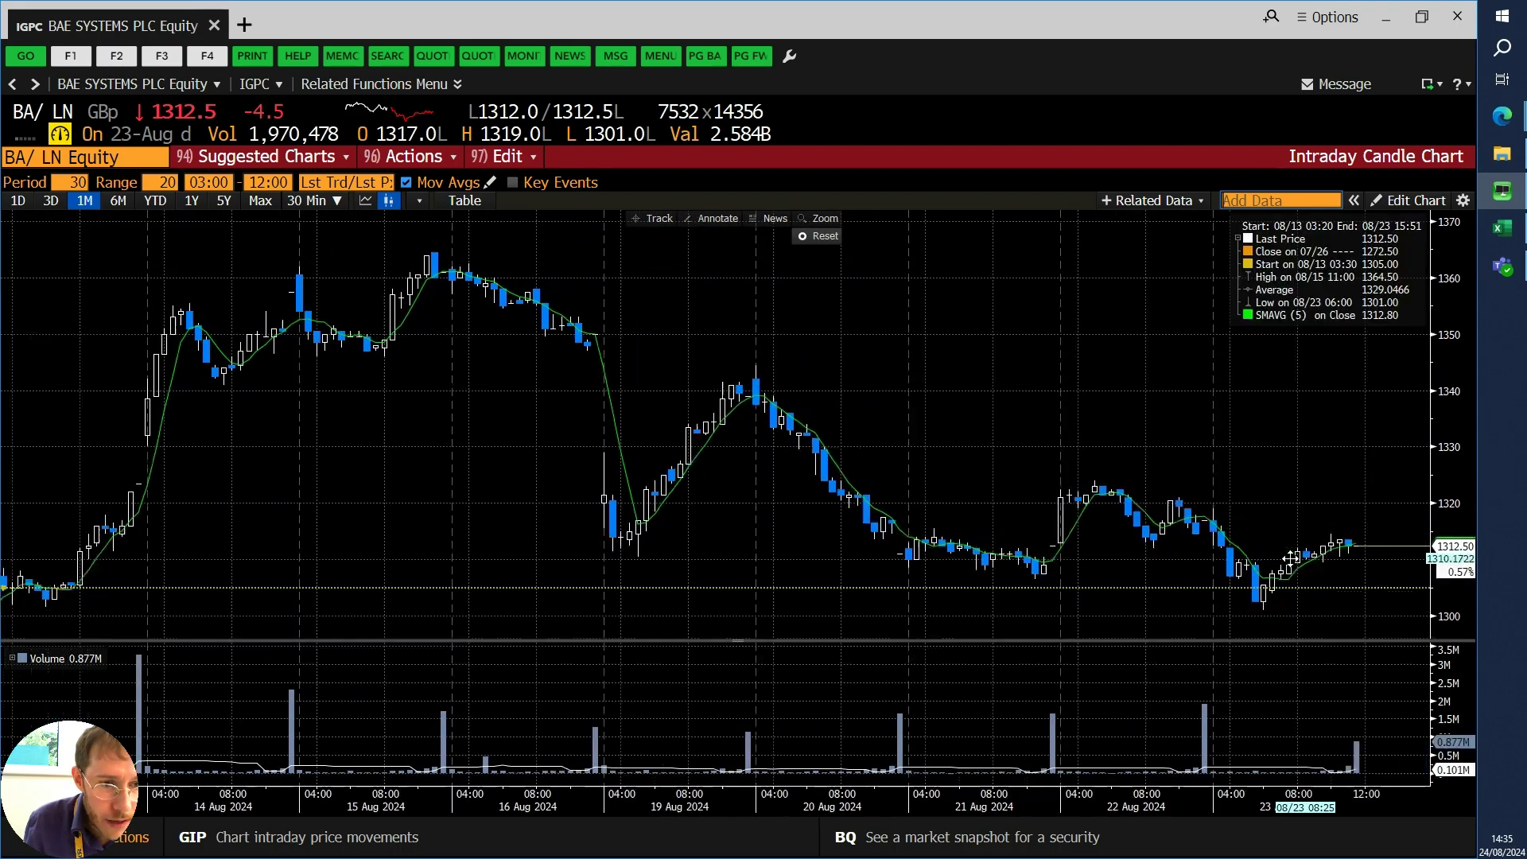
scroll(1257, 566, "up", 4)
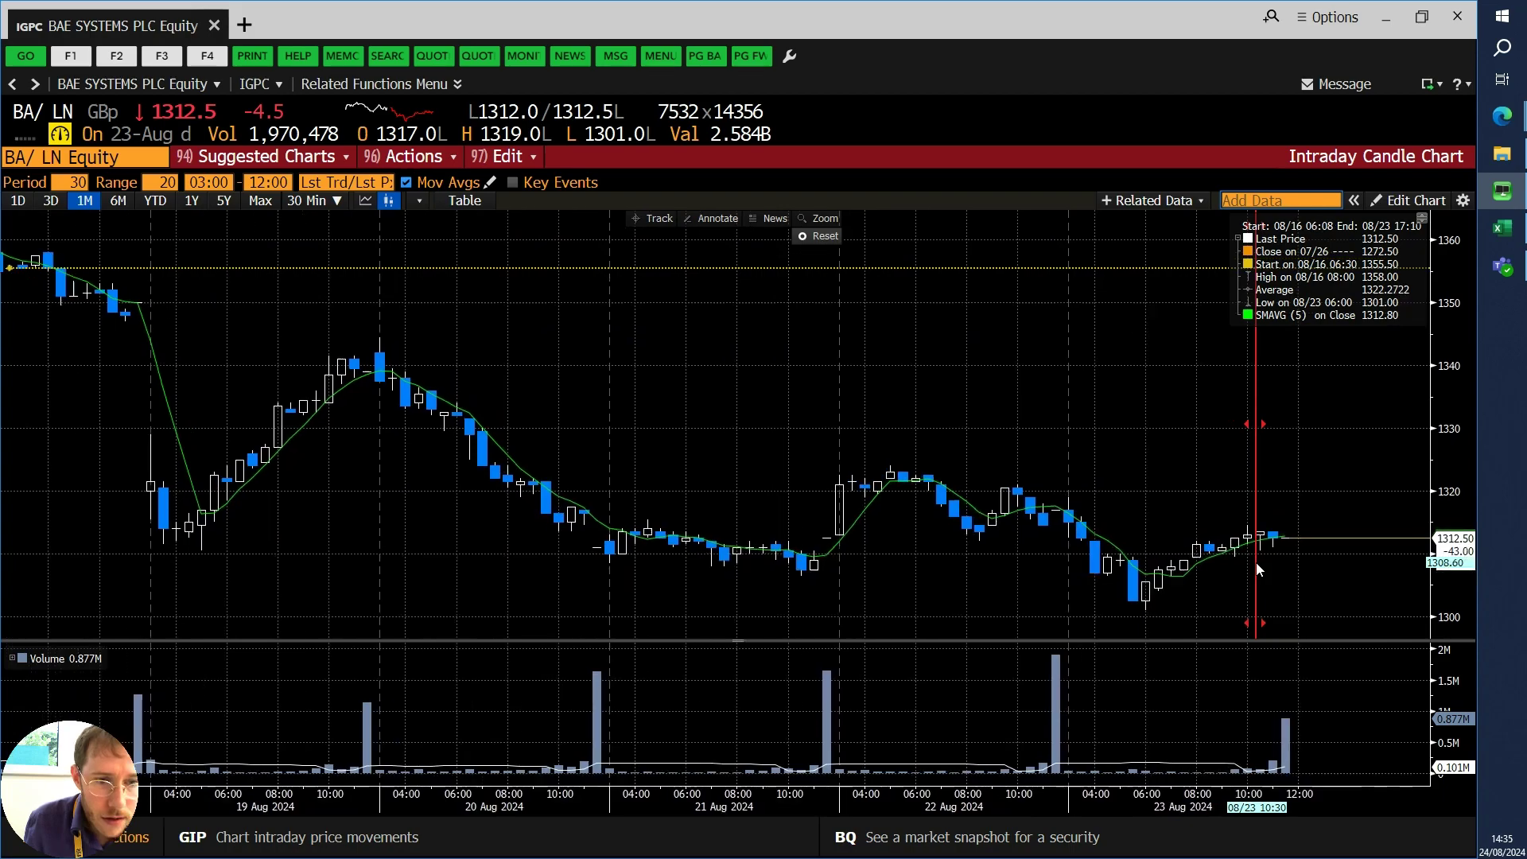
scroll(1256, 565, "up", 3)
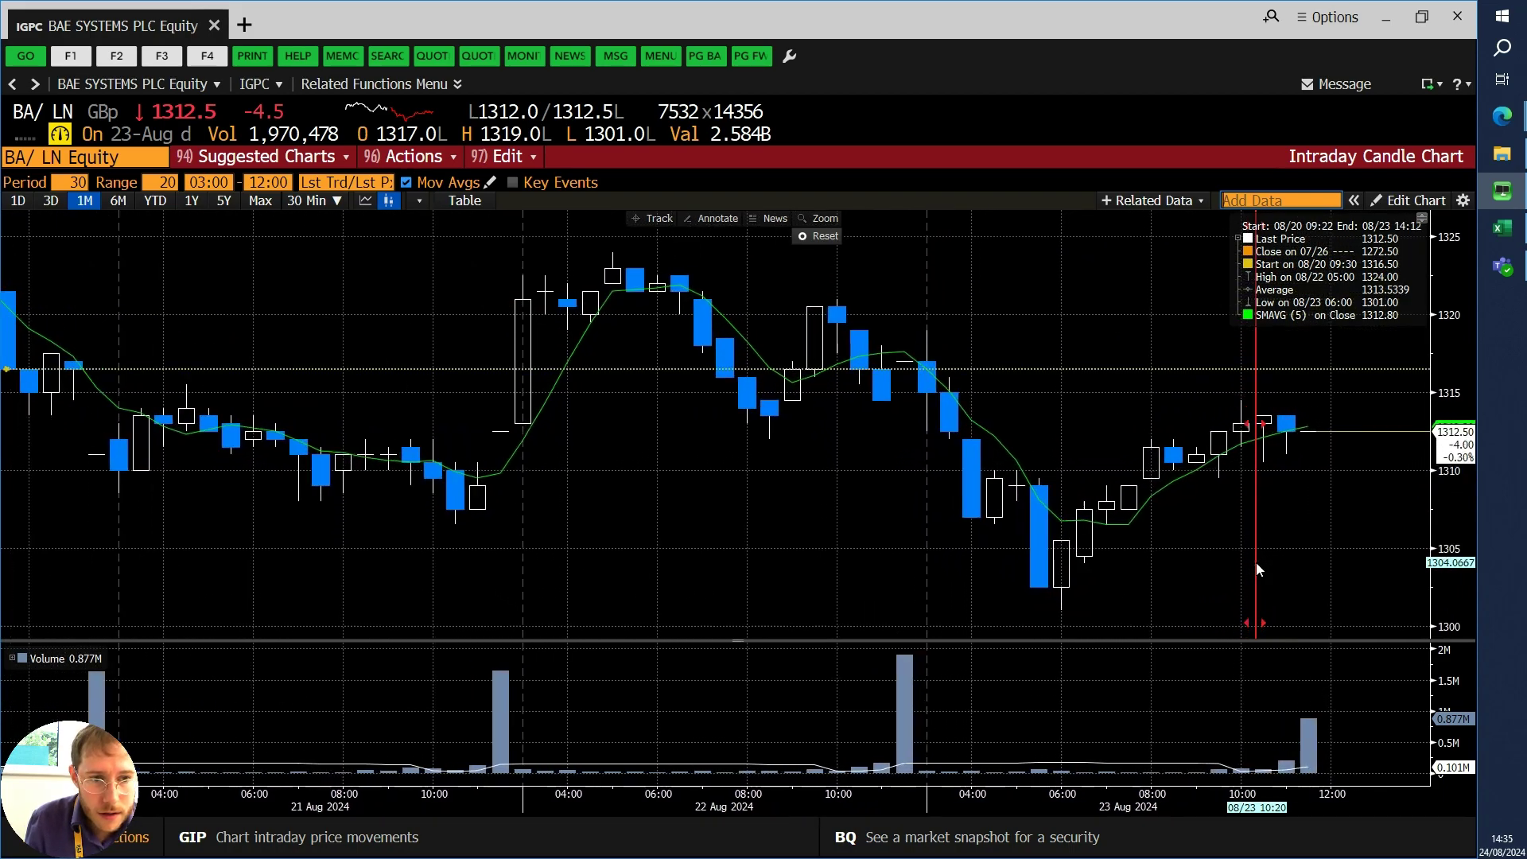
left_click(1256, 564)
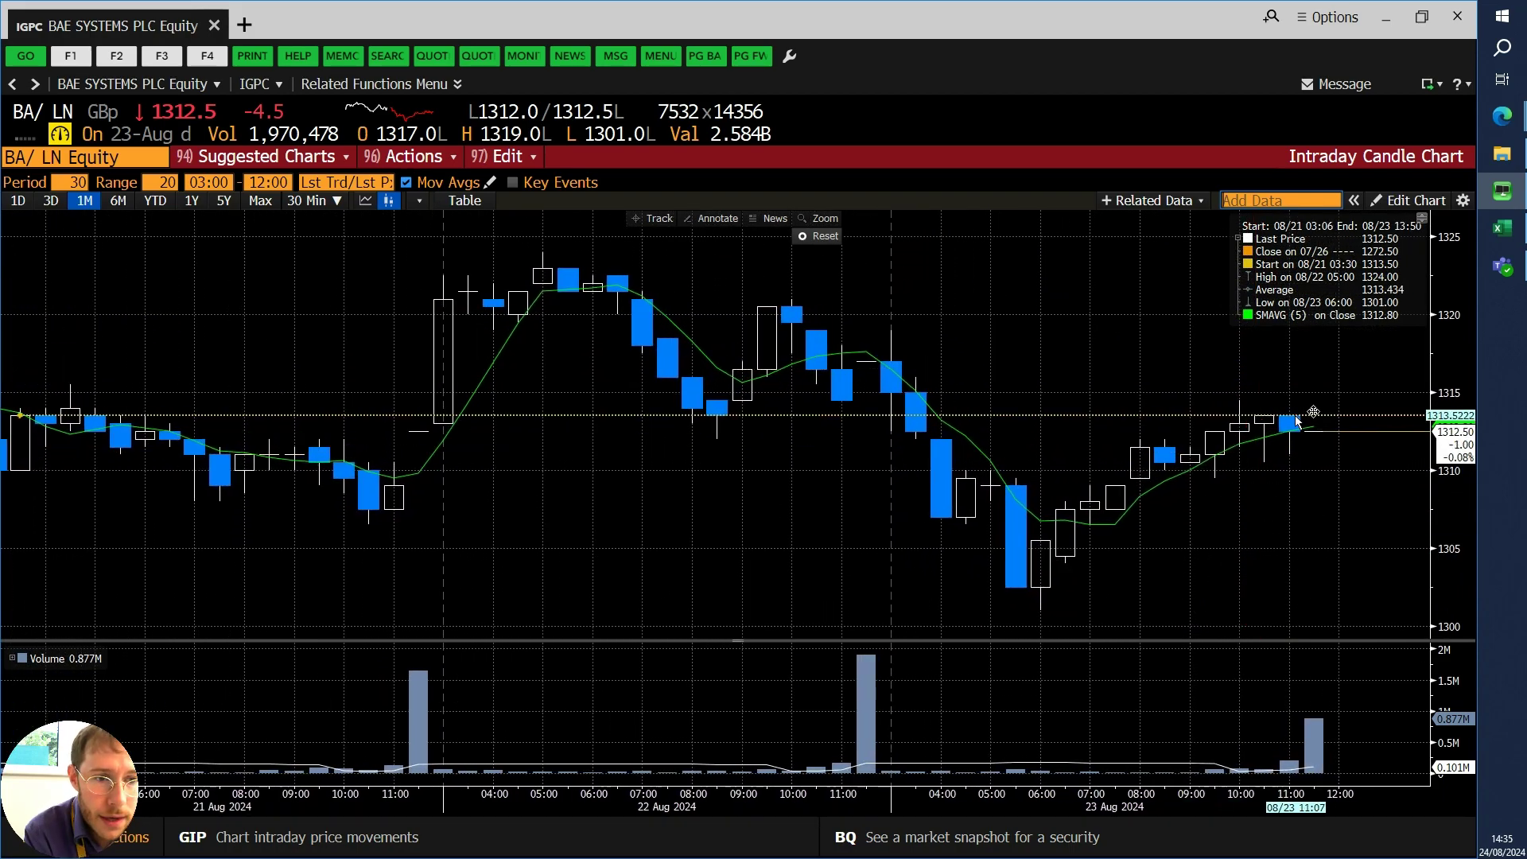
Step: Set the BAE Systems chart's time range to 5Y and change its chart type back to Line
mouse_move(1294, 429)
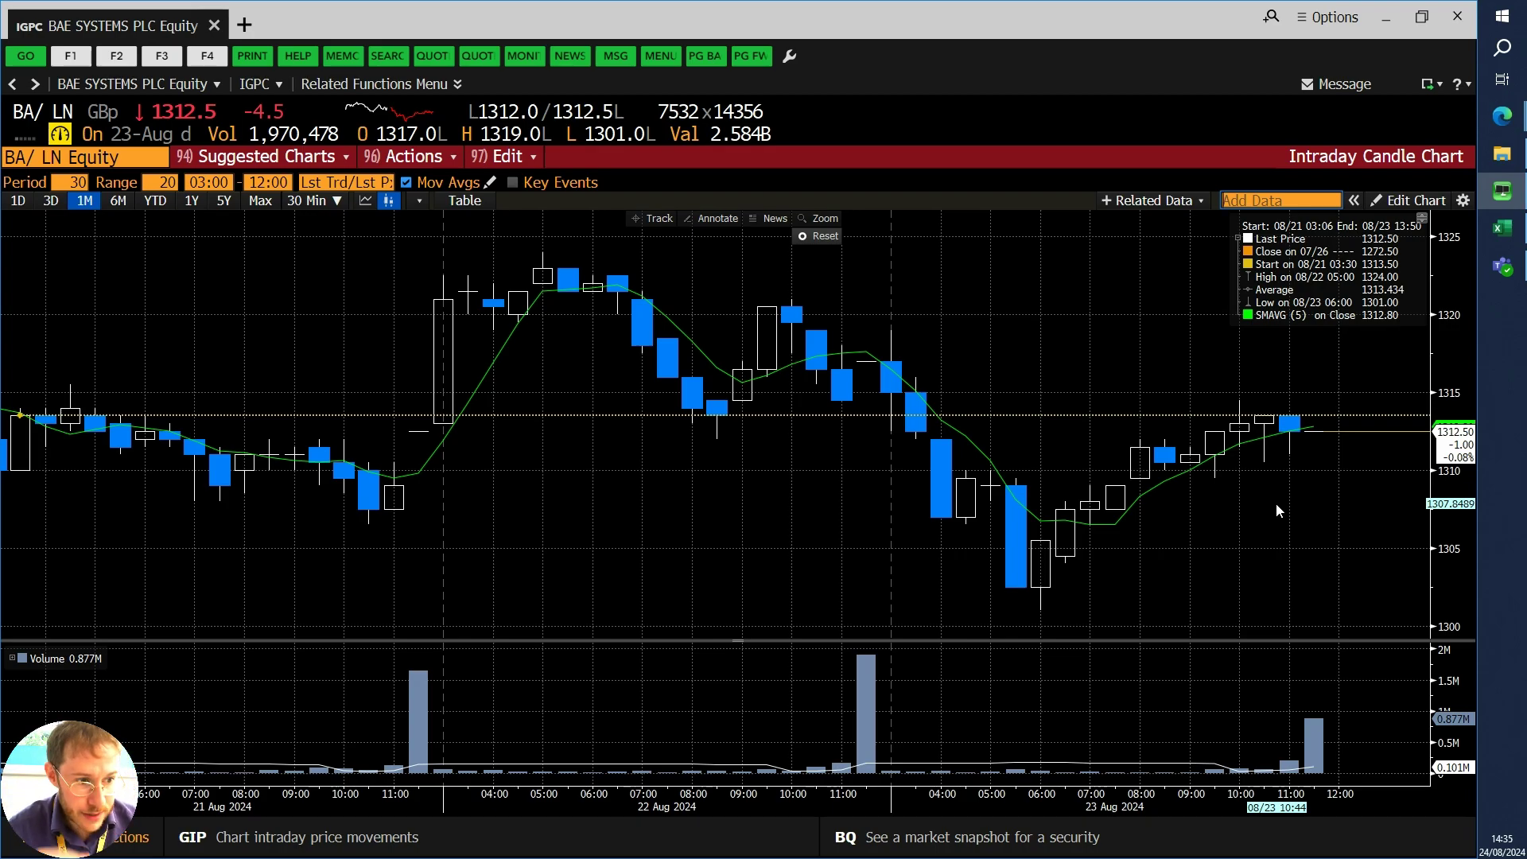
mouse_move(1264, 459)
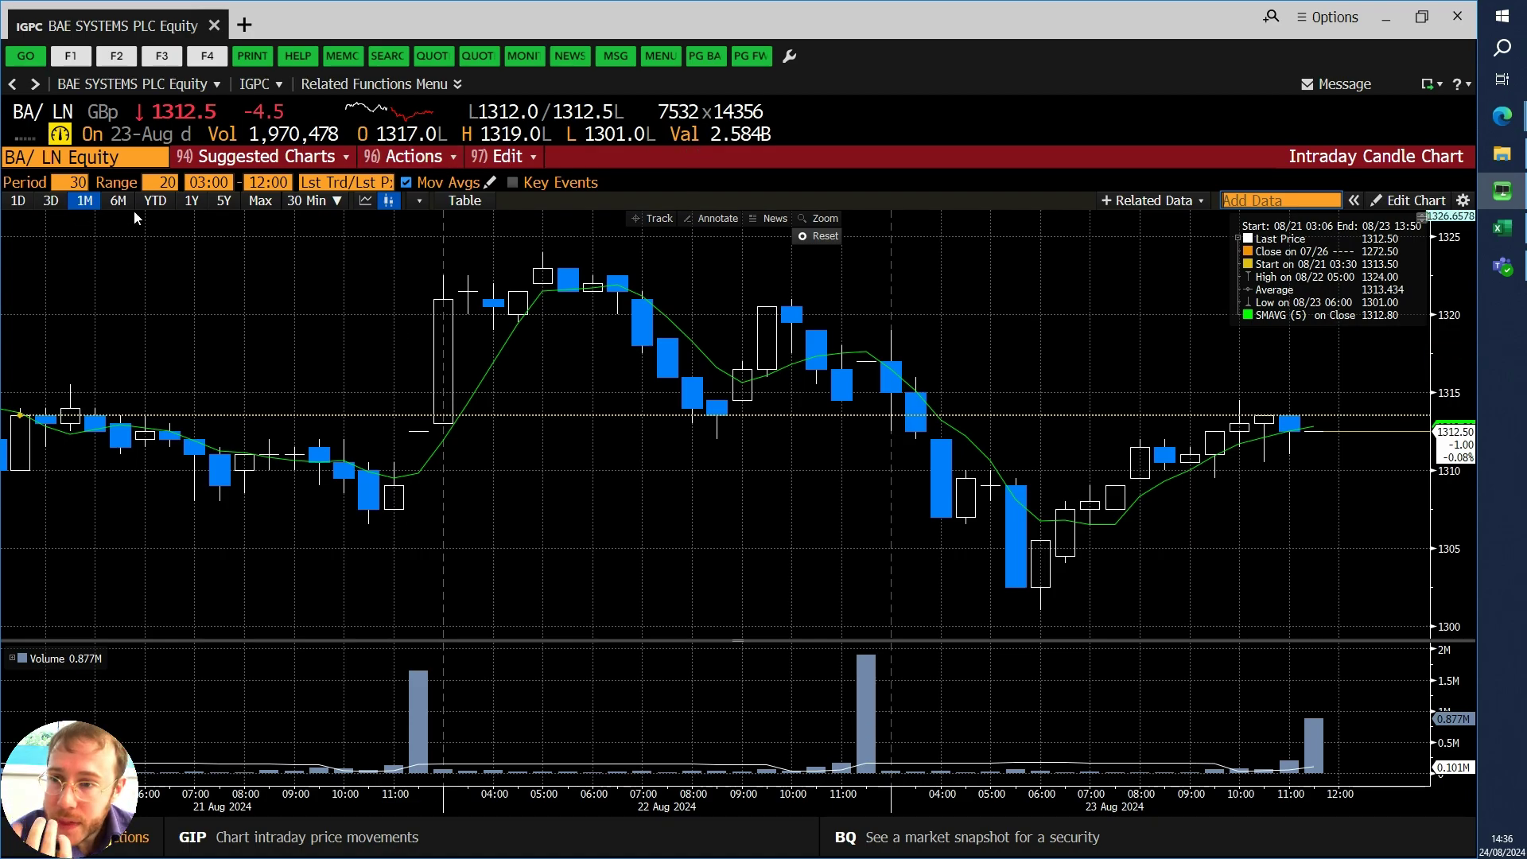
left_click(223, 201)
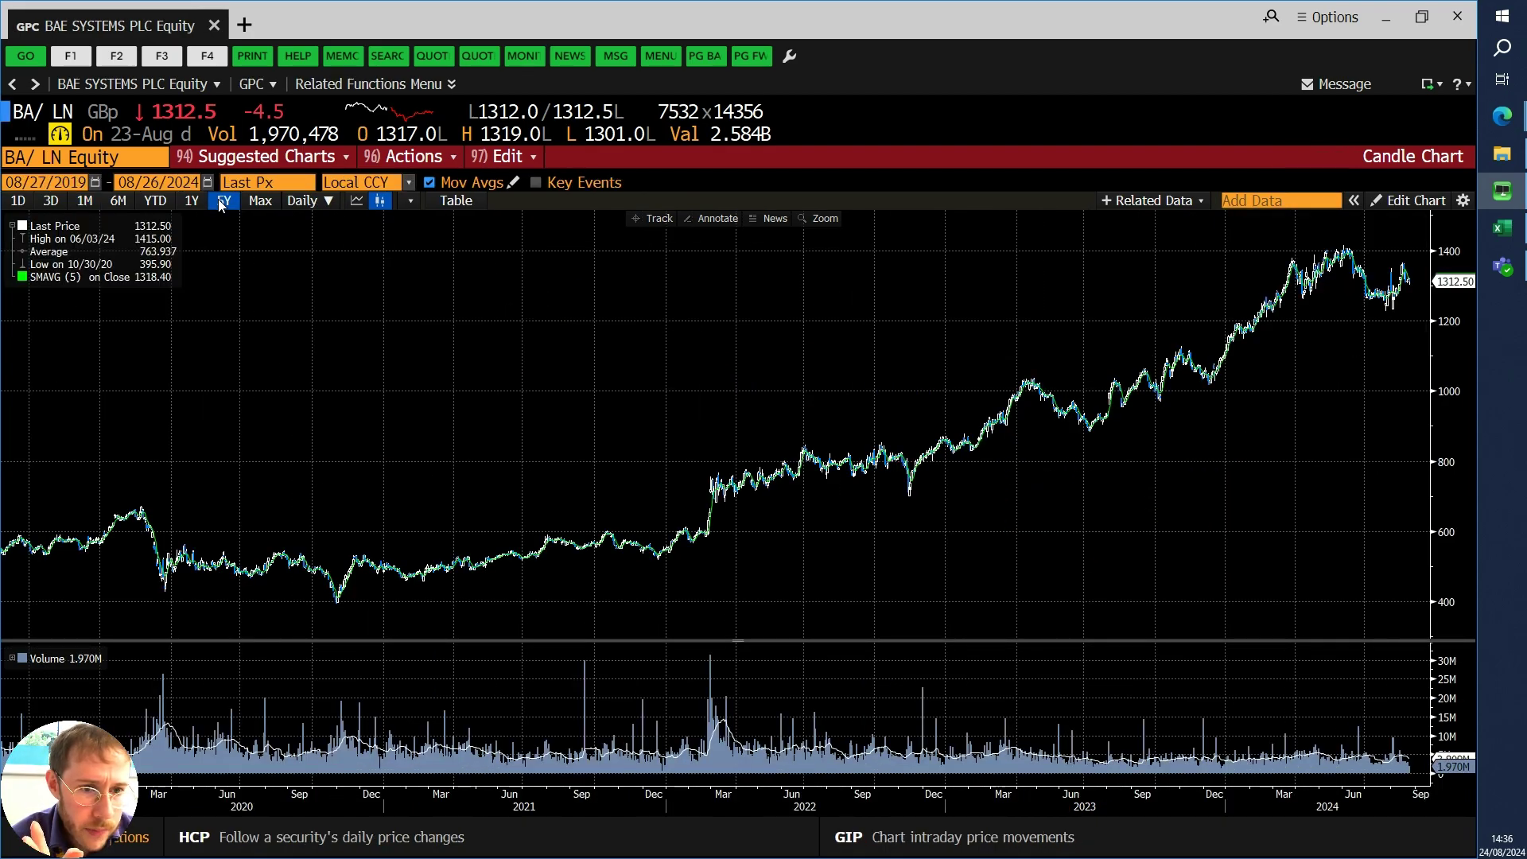
left_click(356, 202)
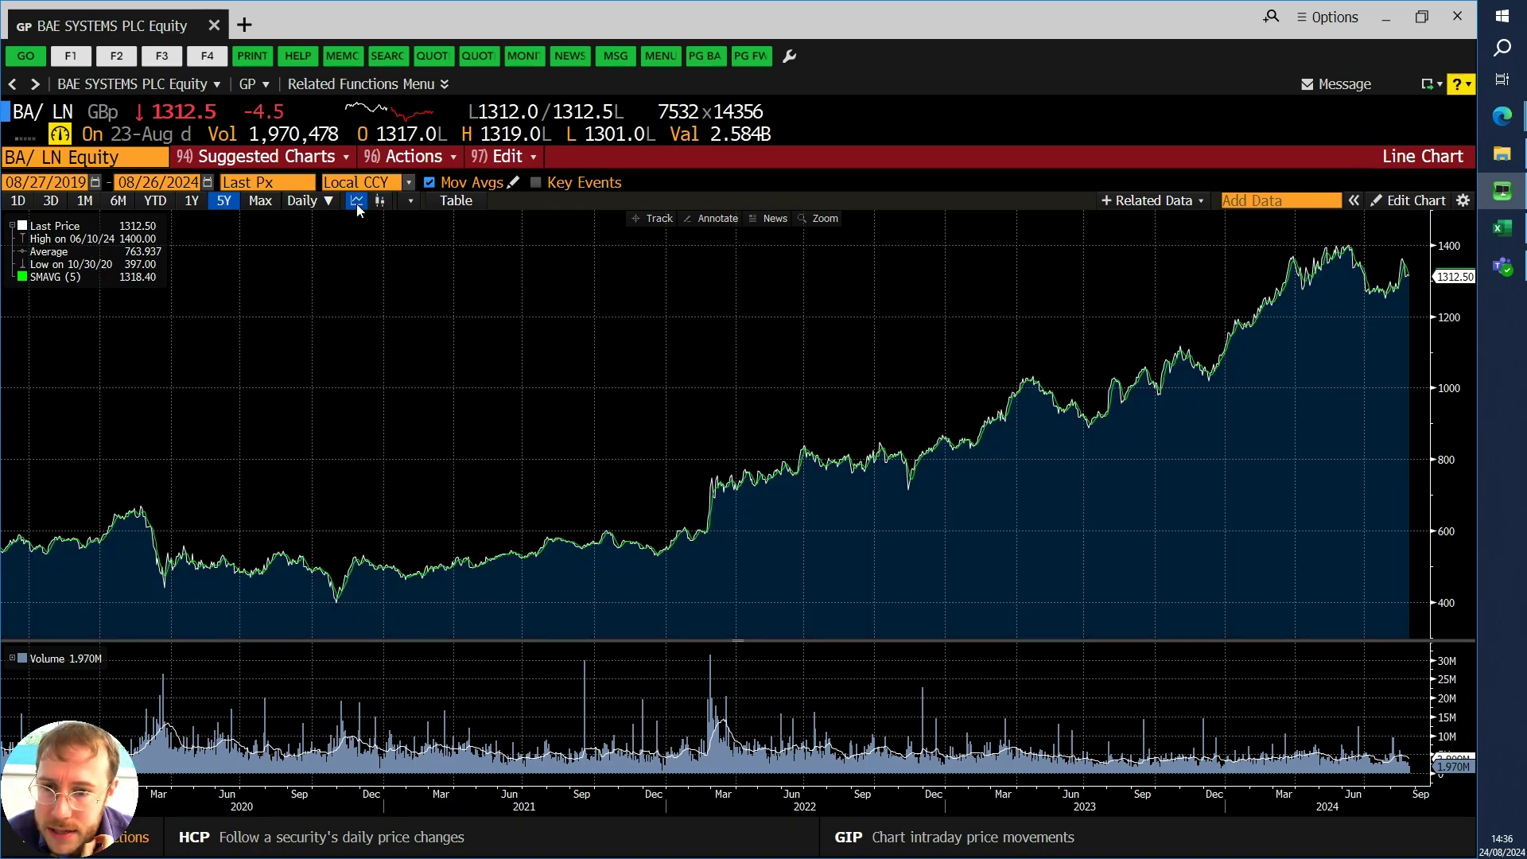
Step: Remove the Simple MA(15,0) from the volume data and turn off the moving averages on the BAE Systems chart
left_click(1393, 205)
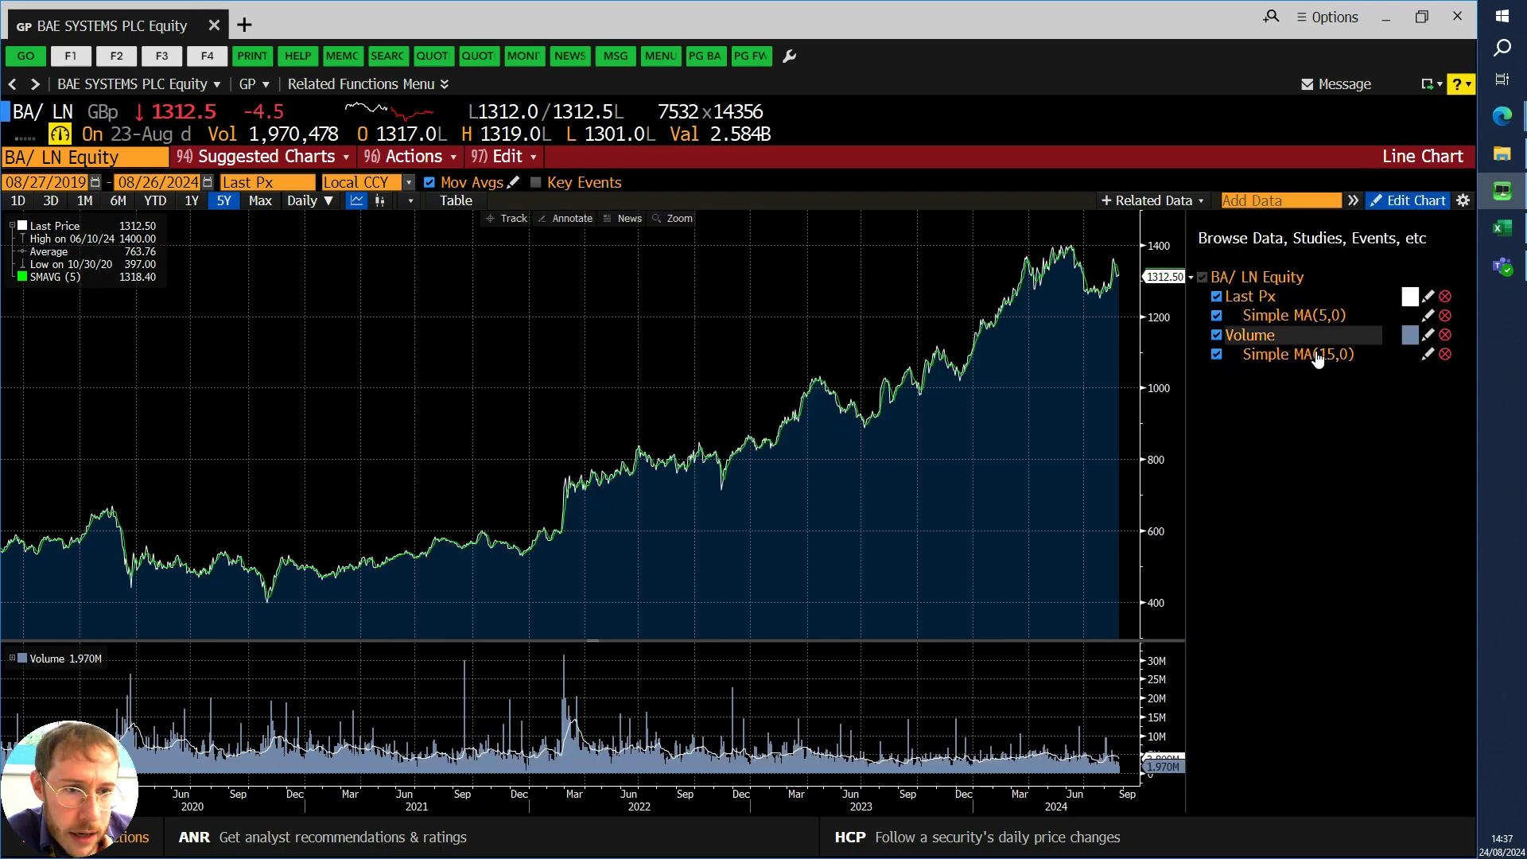
left_click(1444, 355)
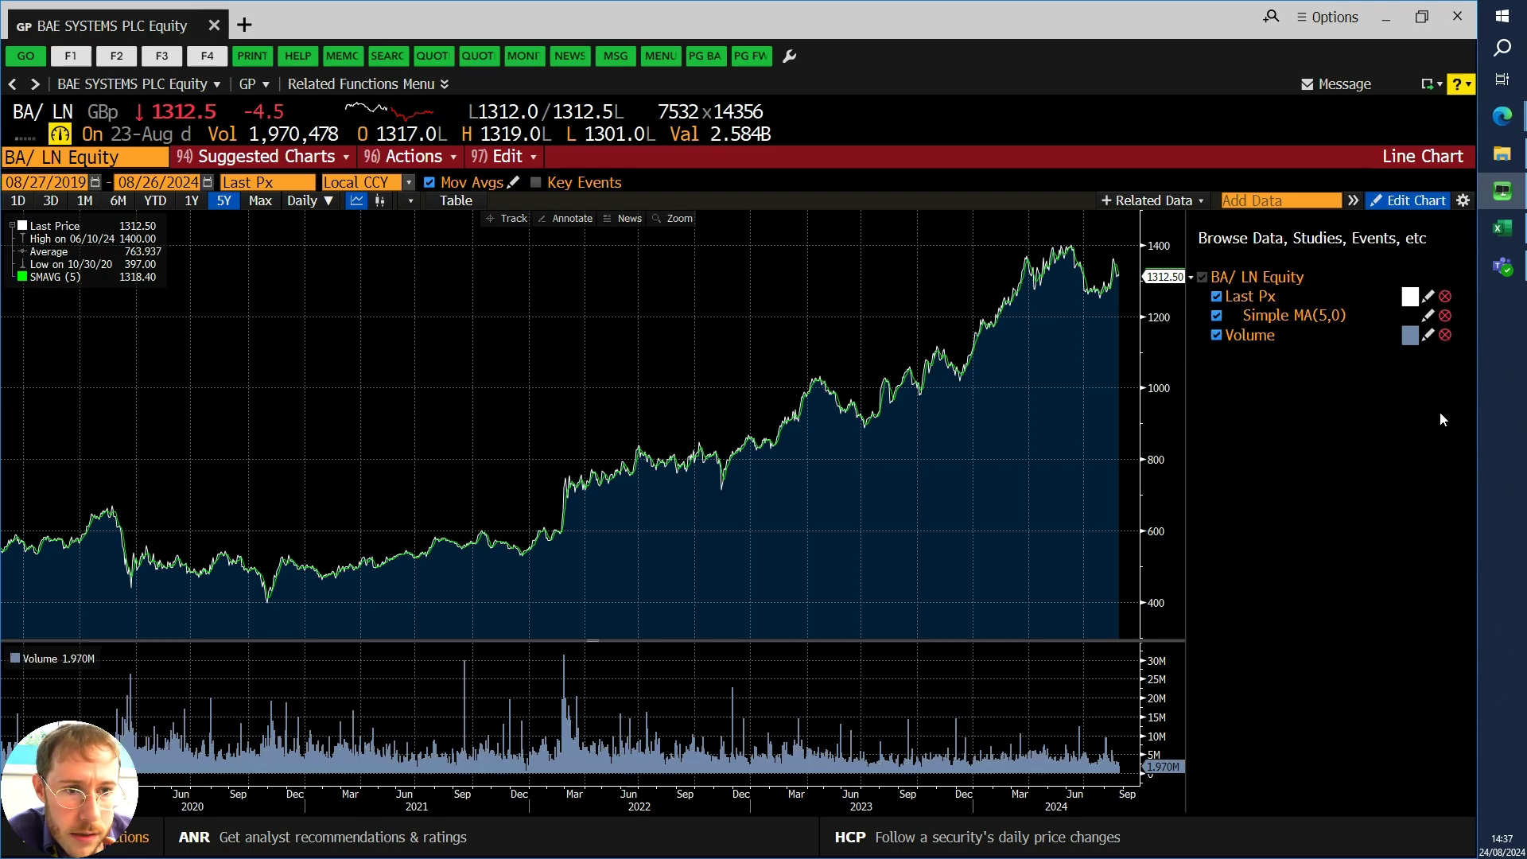
left_click(1352, 201)
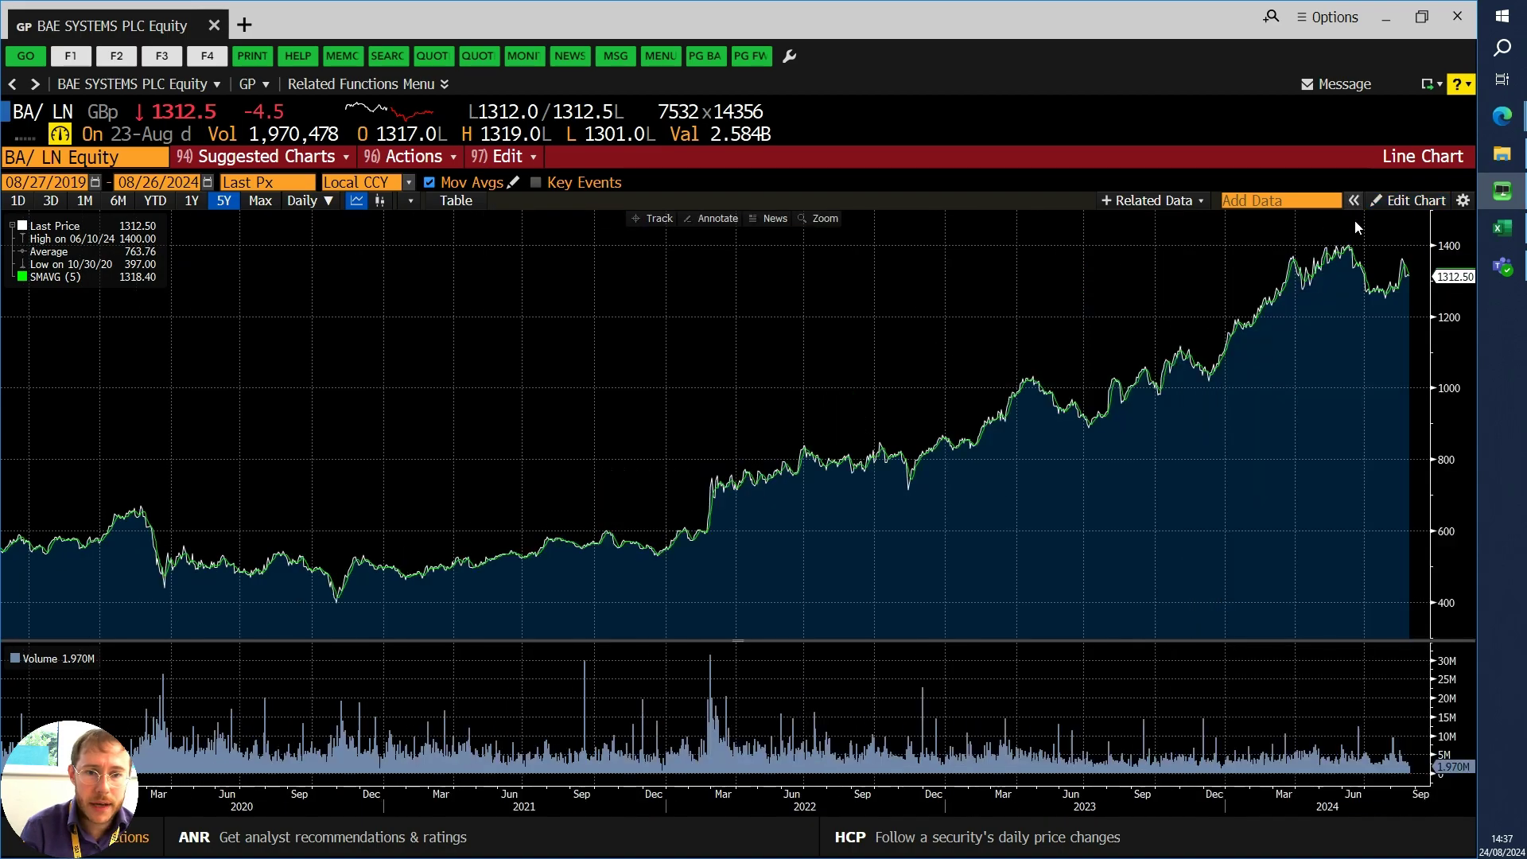
left_click(430, 184)
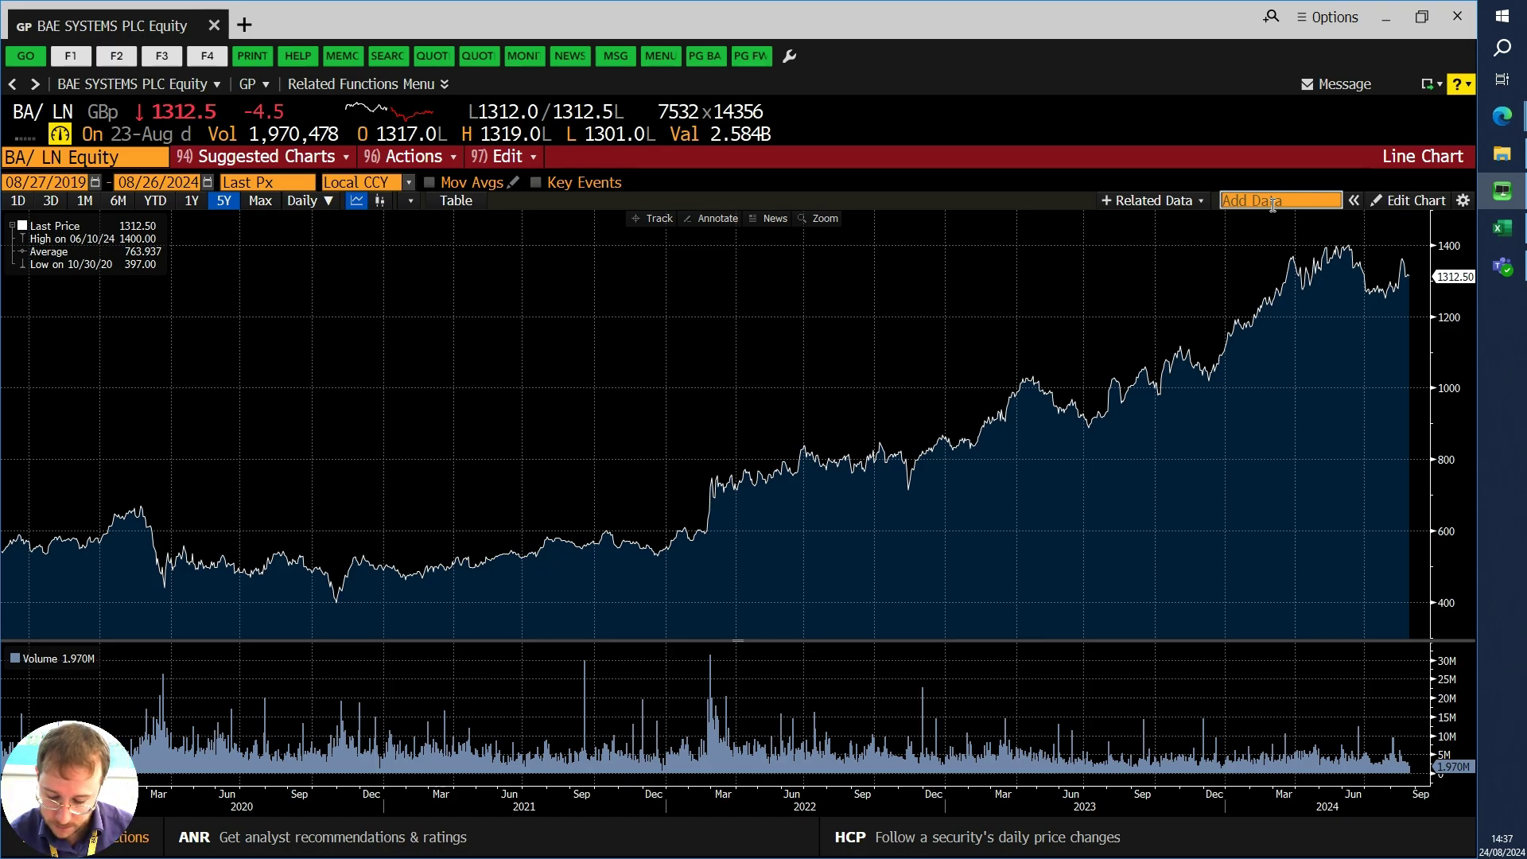
Step: Add the Elliott Wave (EWAVE) study to the five-year BAE Systems line chart
type("ewav")
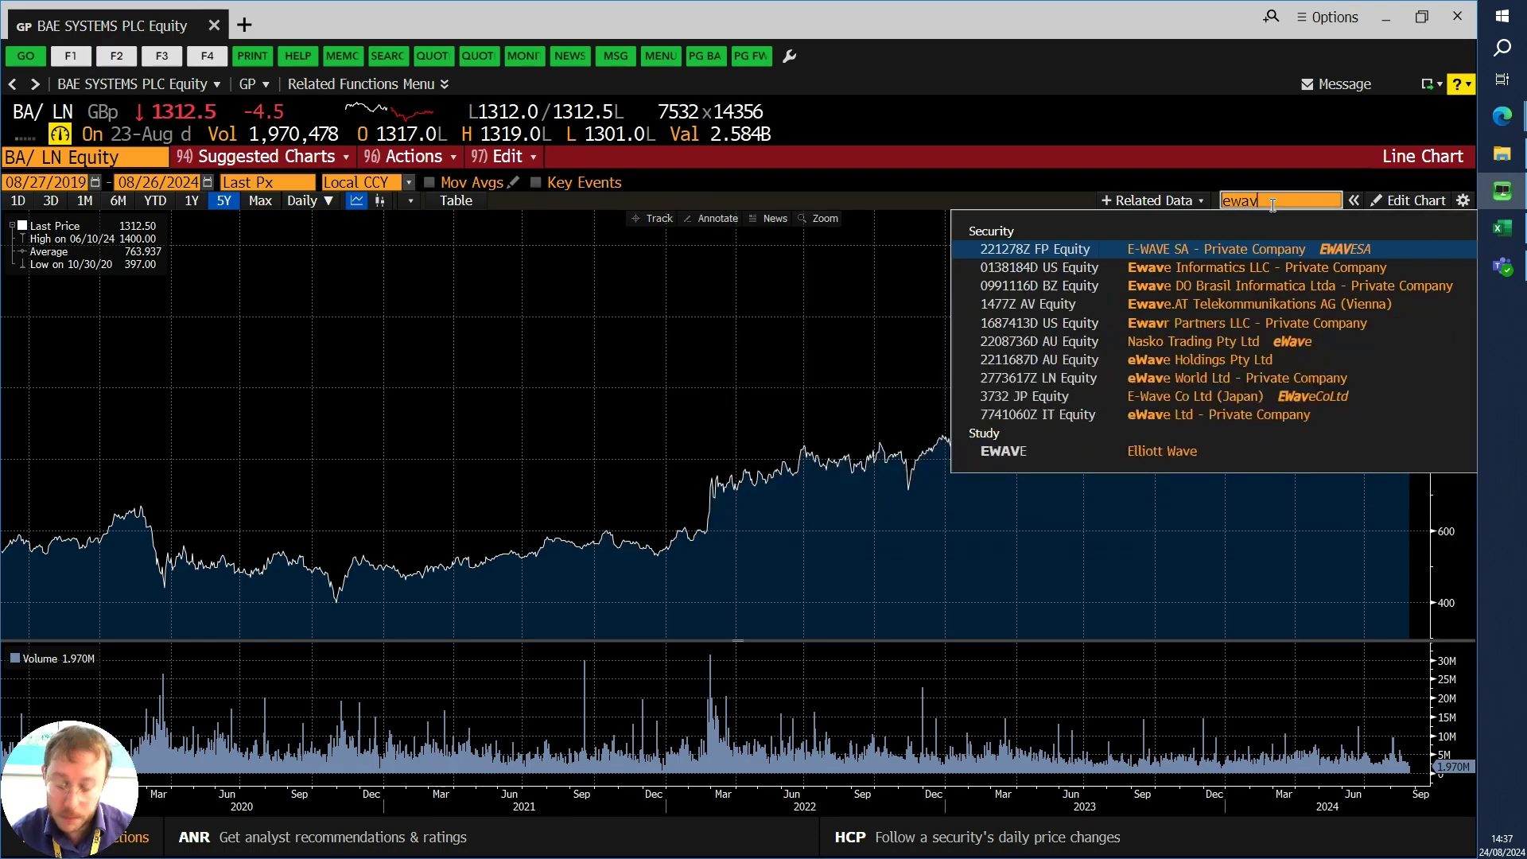
type("e")
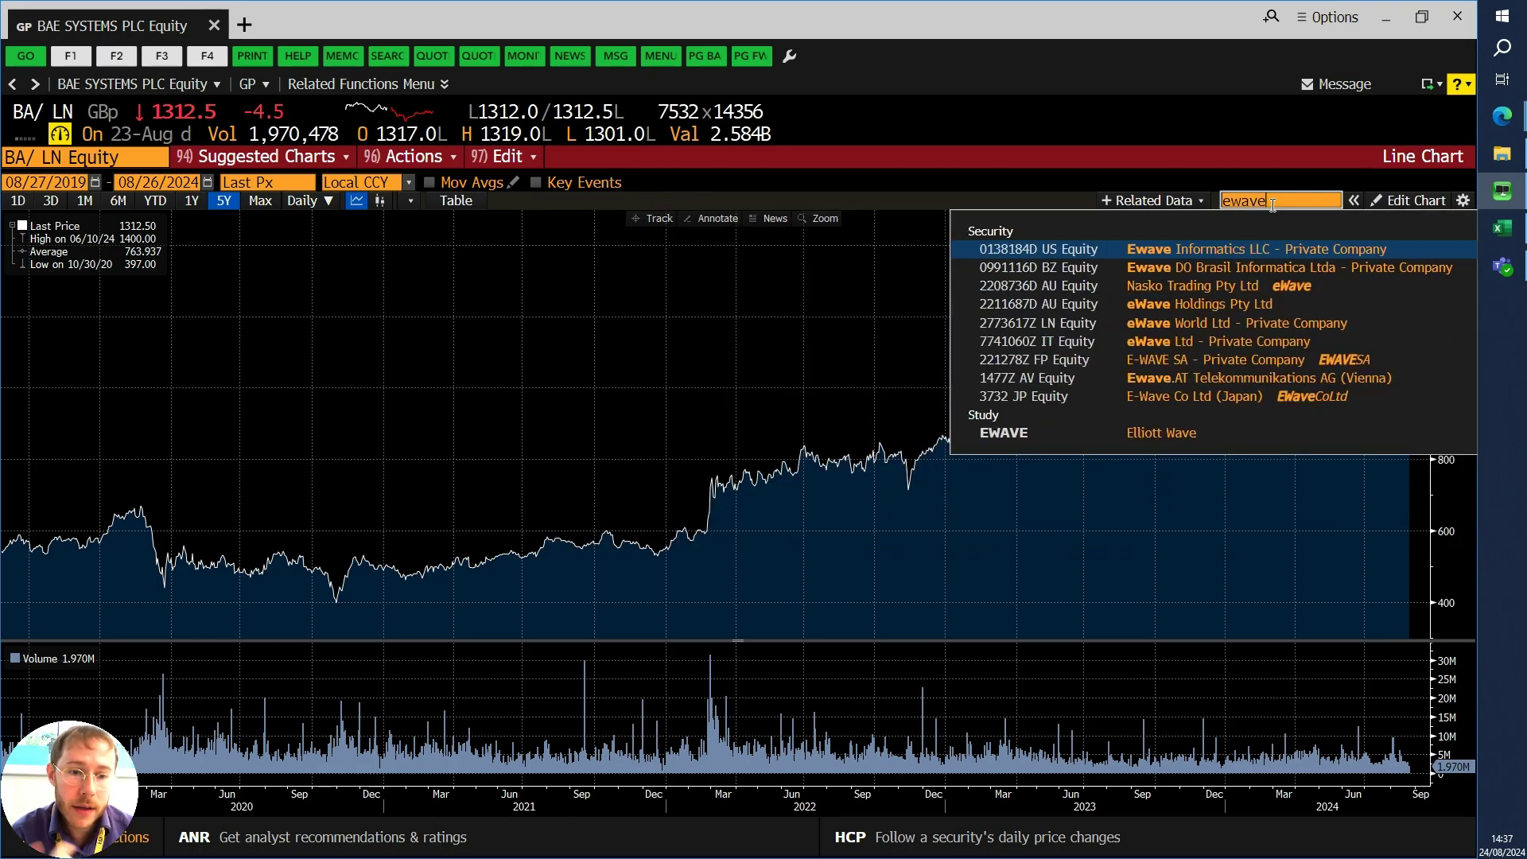
left_click(1271, 438)
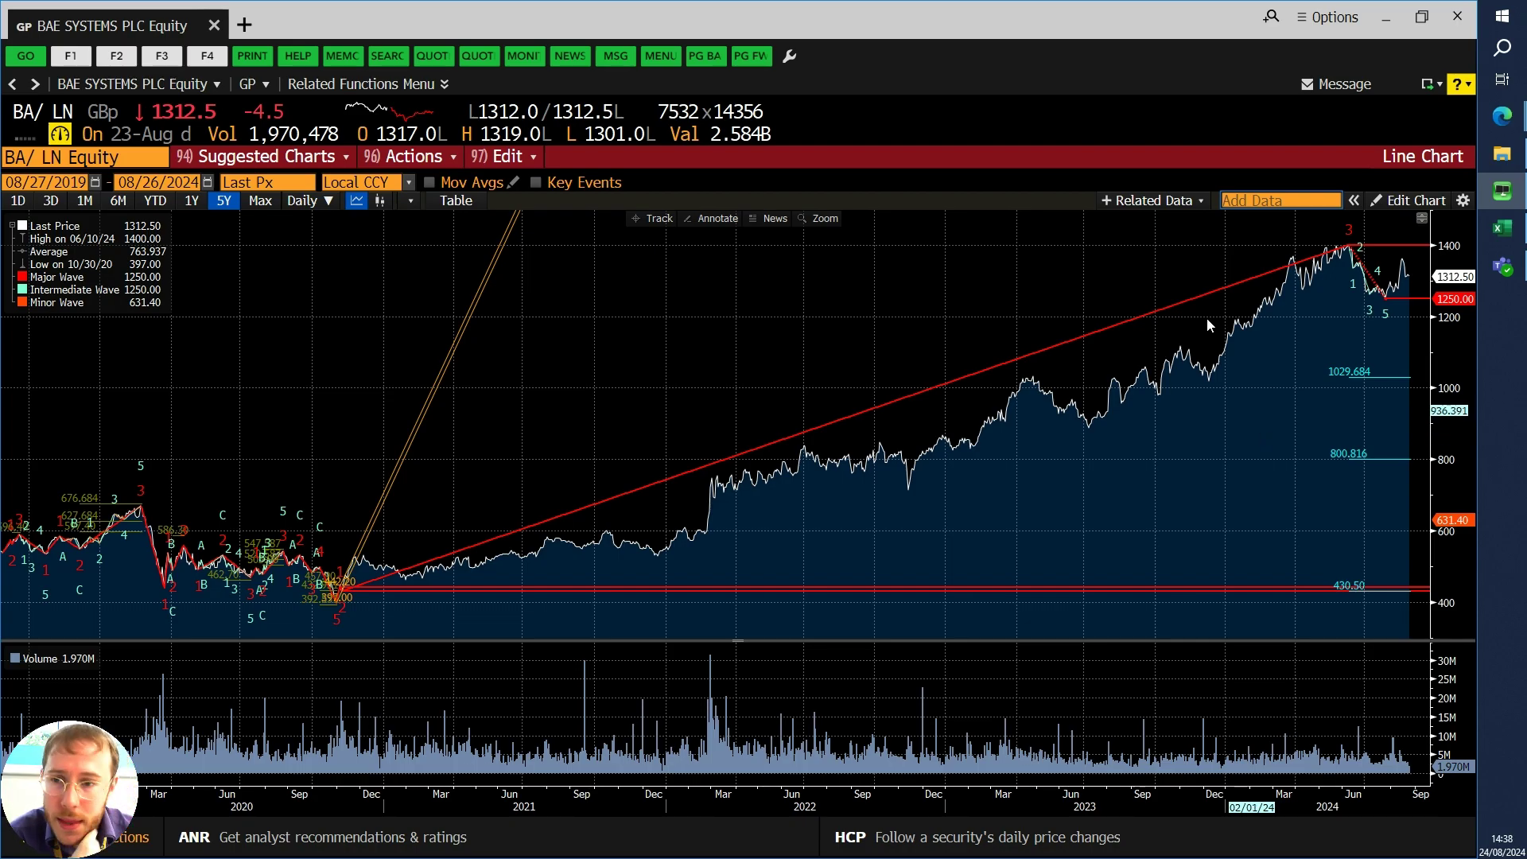
Step: Load BP/ LN Equity in a new tab, open its GP line chart and set the time range to 5Y
left_click(244, 24)
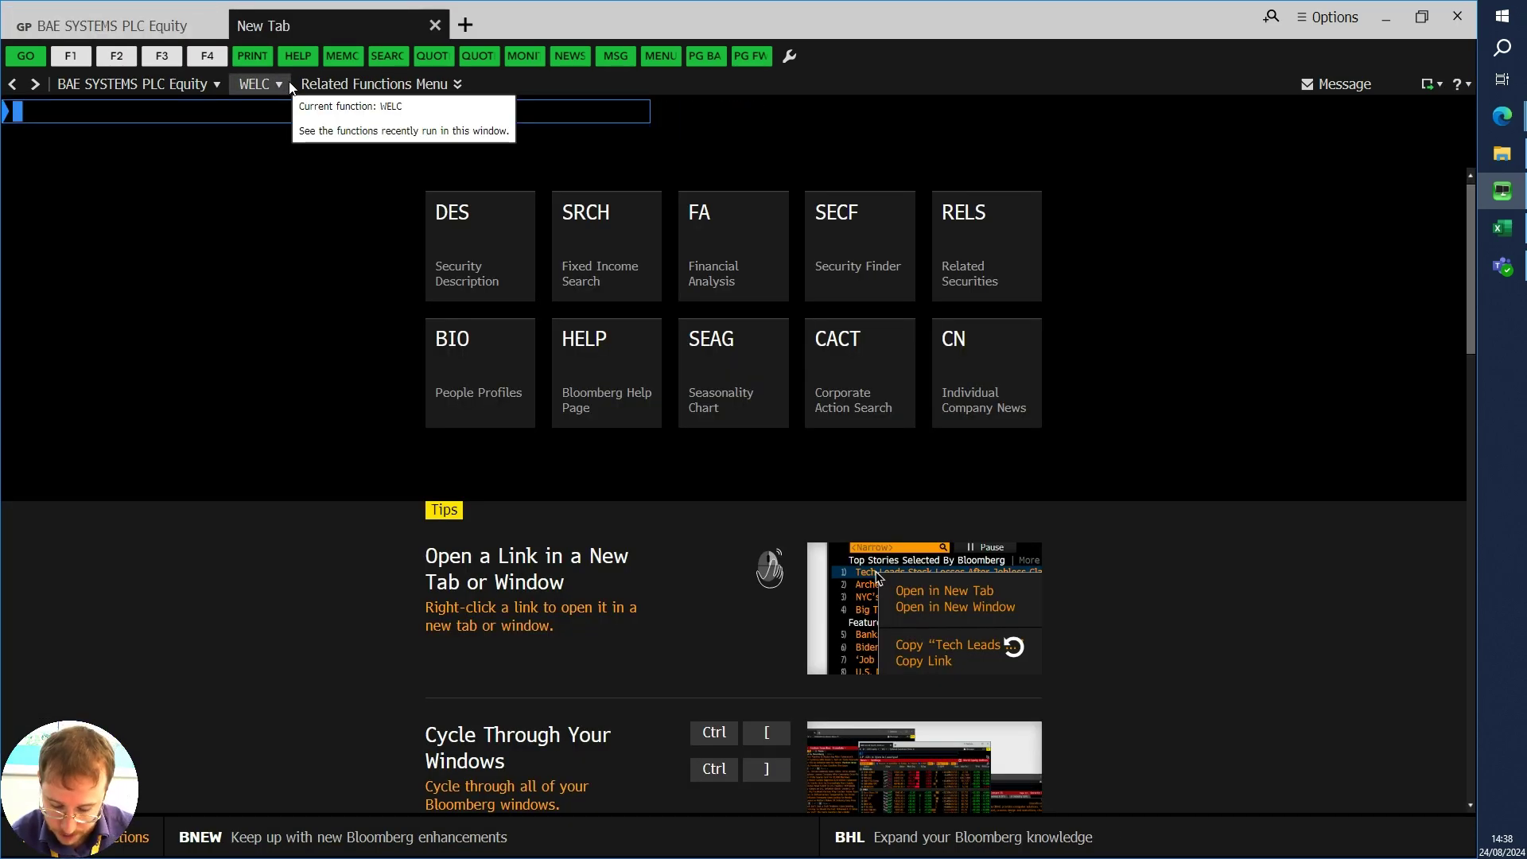
type("BP")
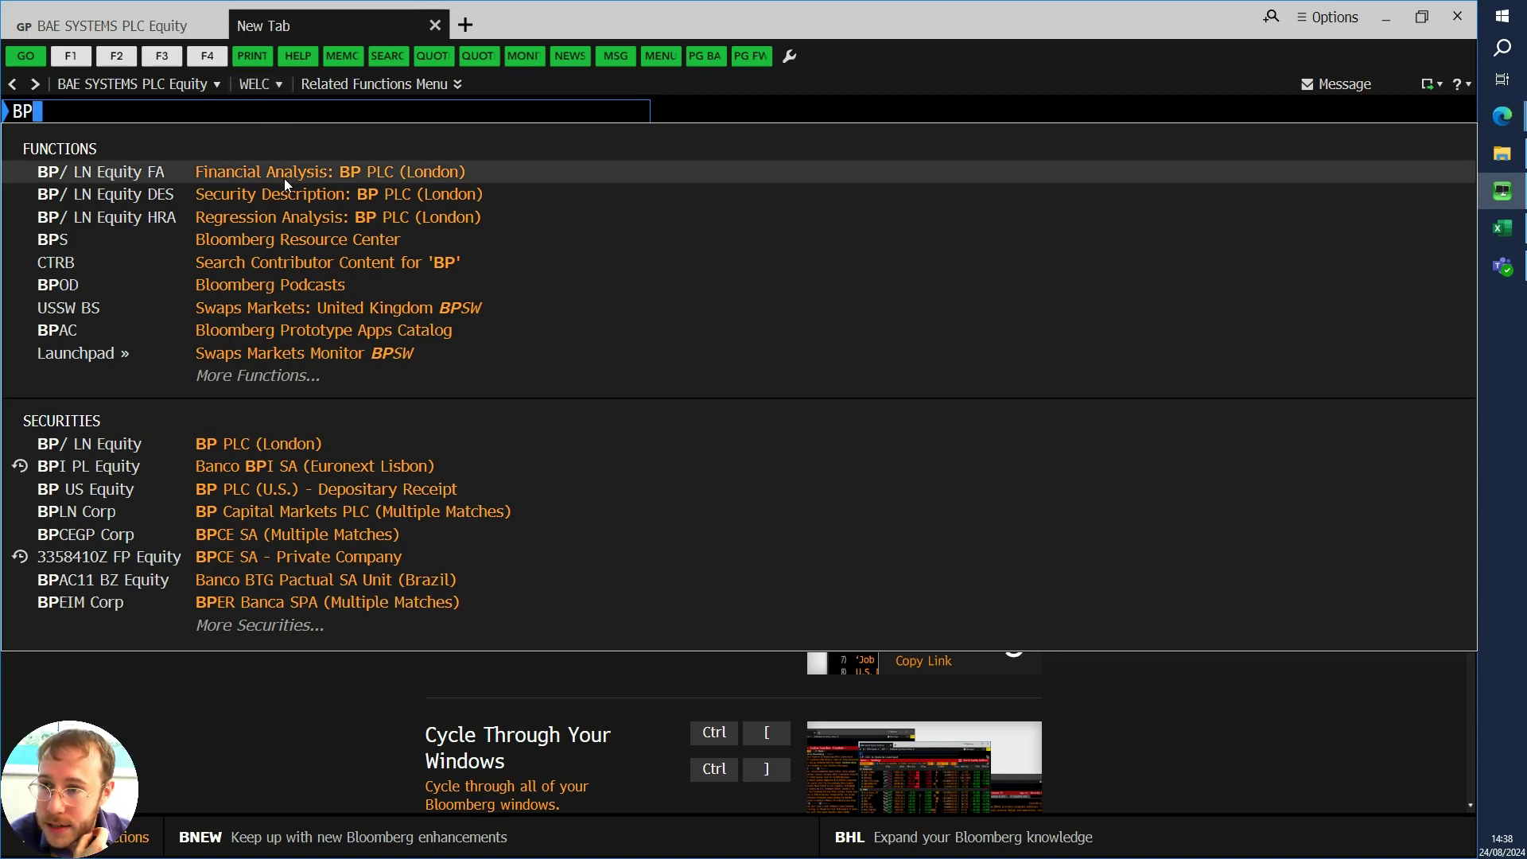
type("/ LN")
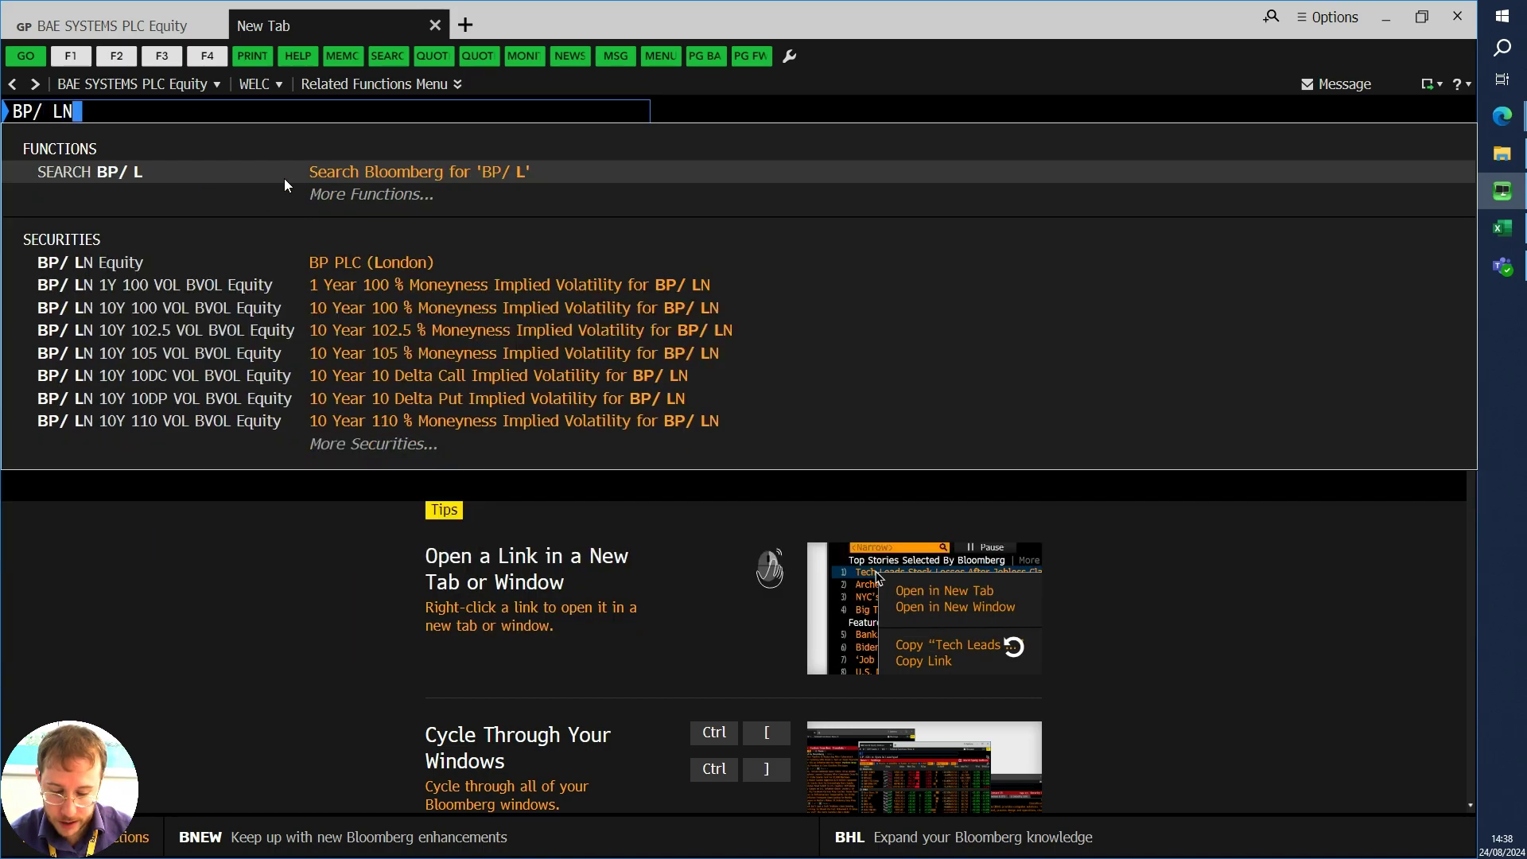
key("F8")
key("Return")
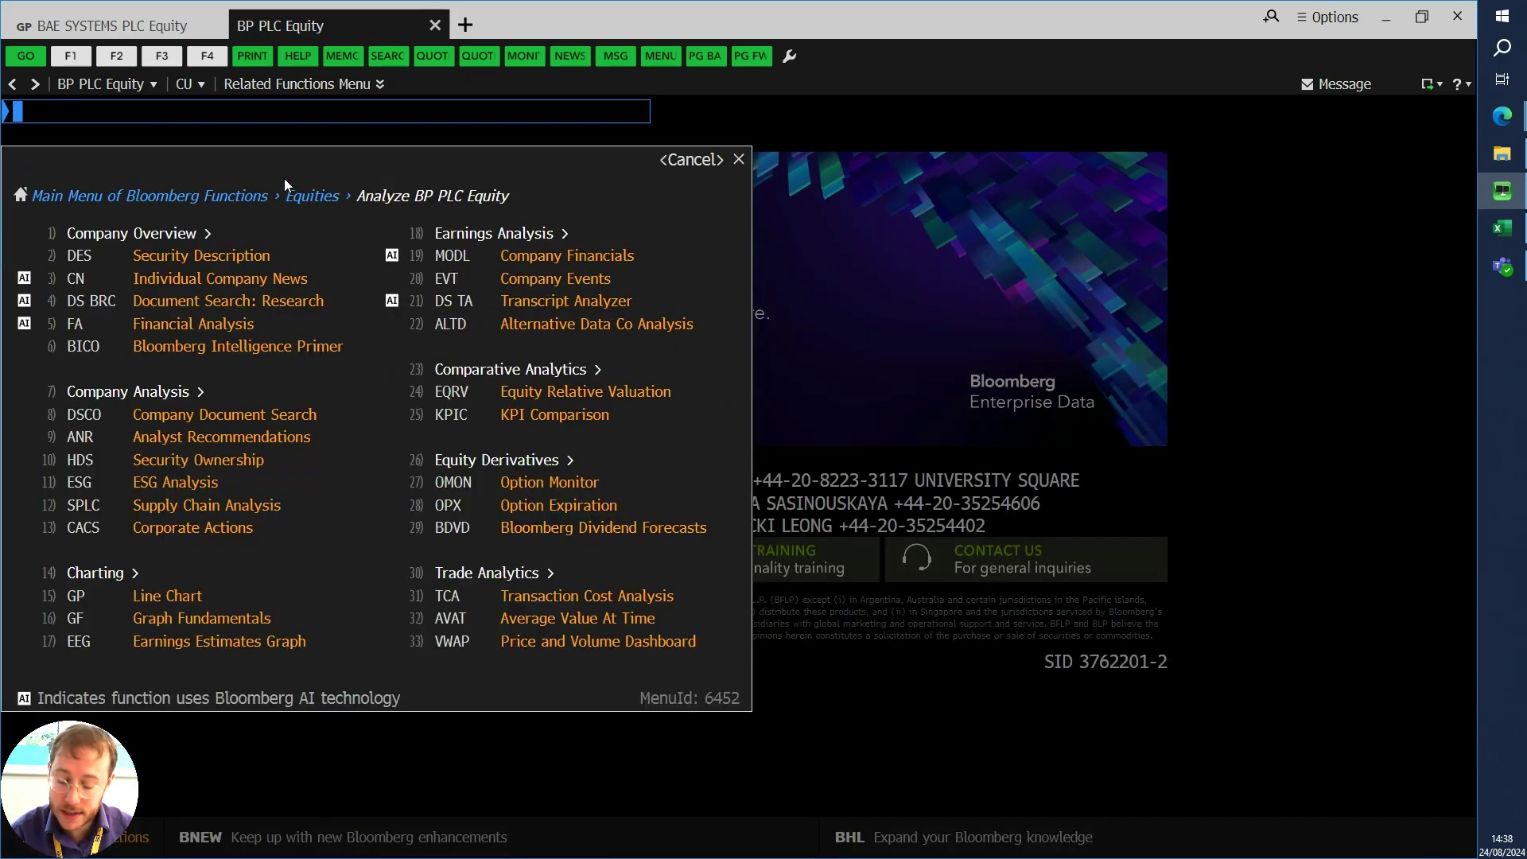
type("GP")
key("Return")
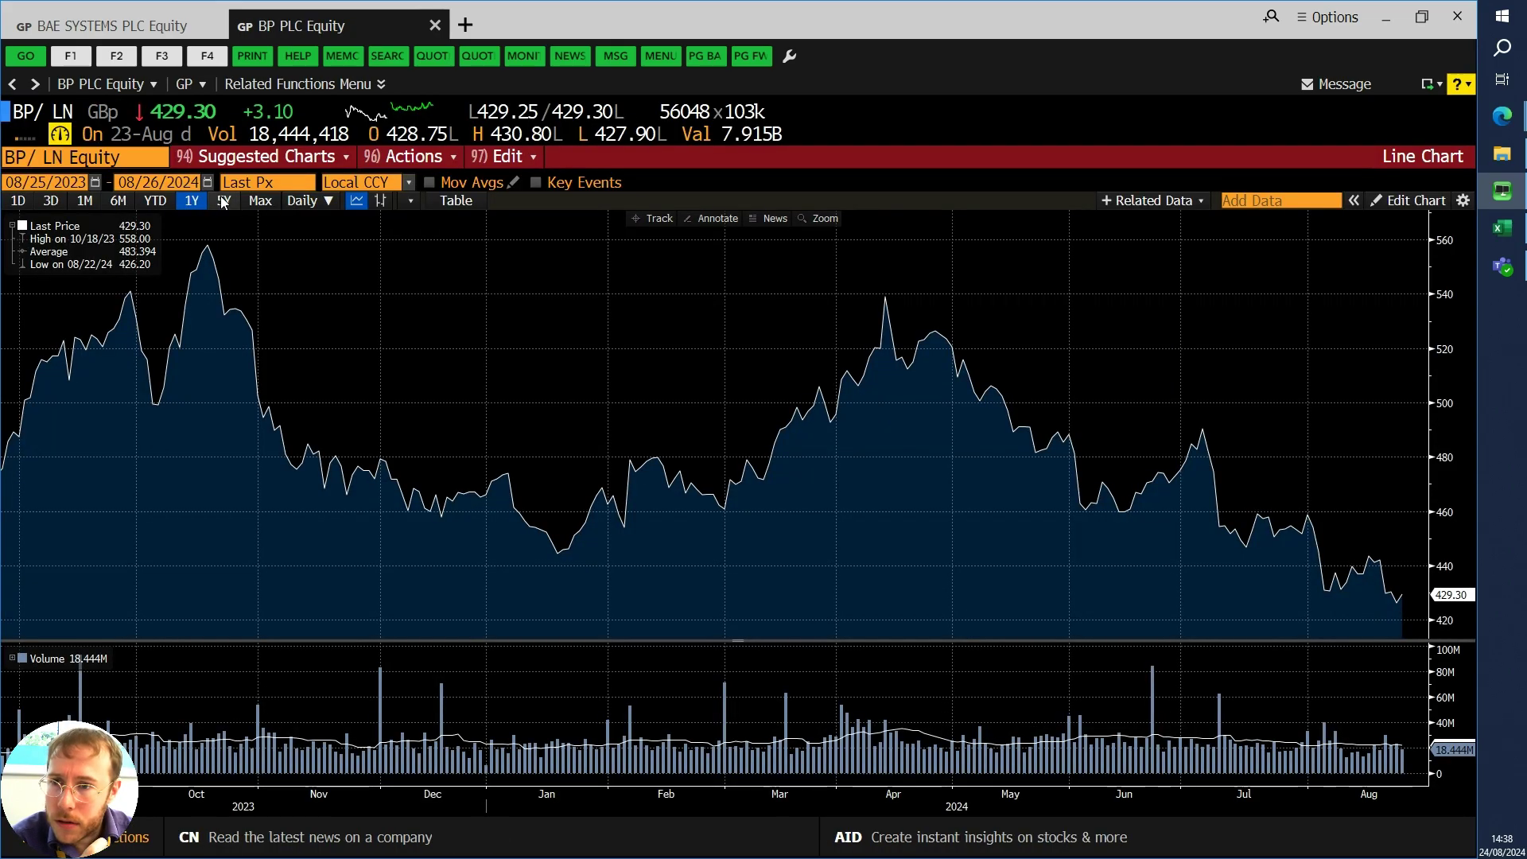
left_click(222, 205)
Step: Try to add the Elliott Wave study to the BP chart, and check it against the BAE Systems chart
left_click(1273, 198)
type("ewa")
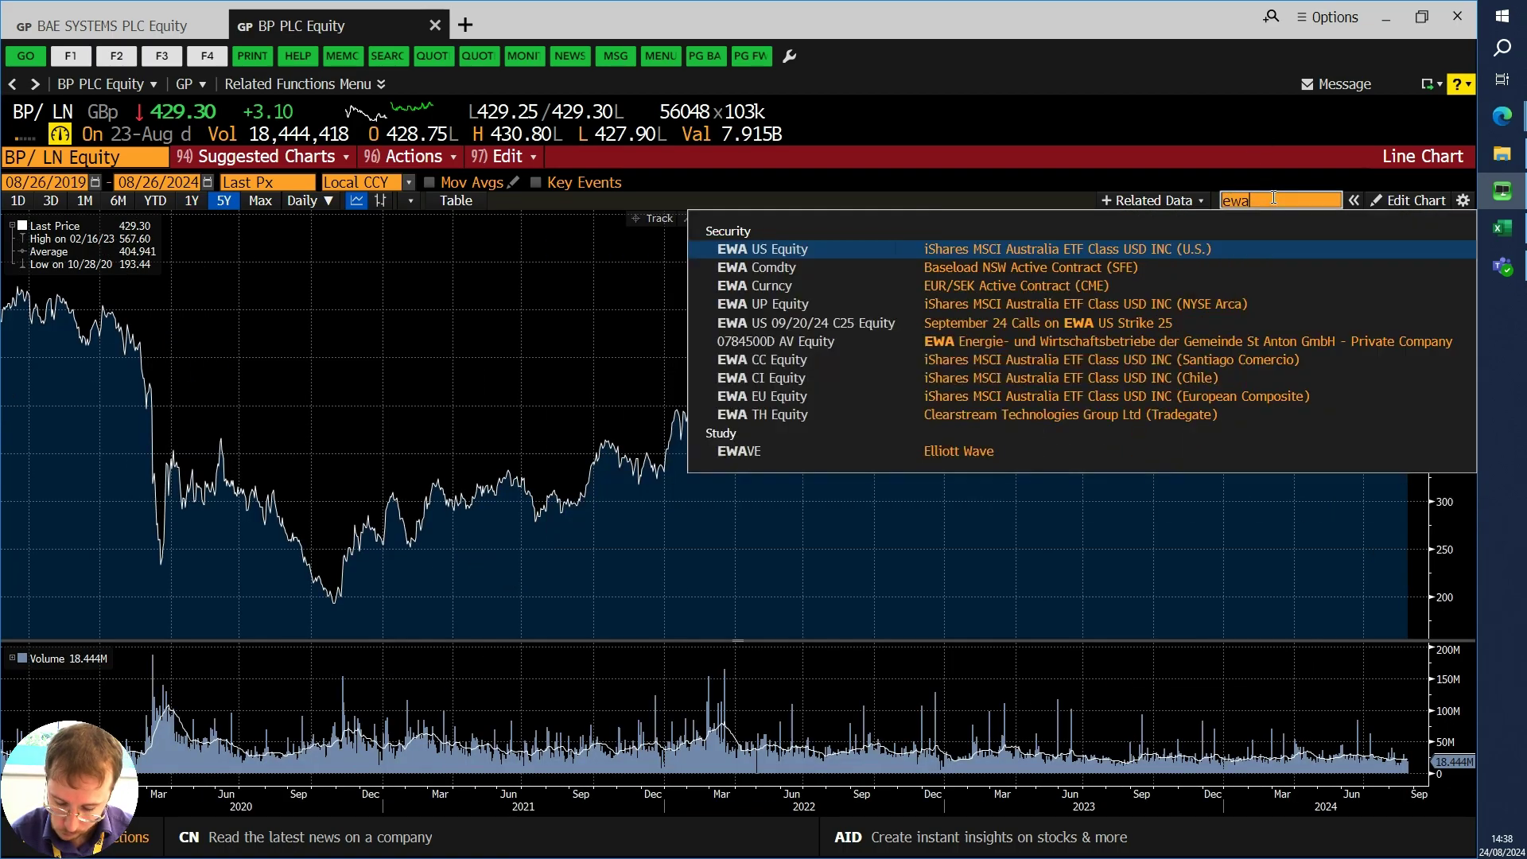
type("ve")
key("Return")
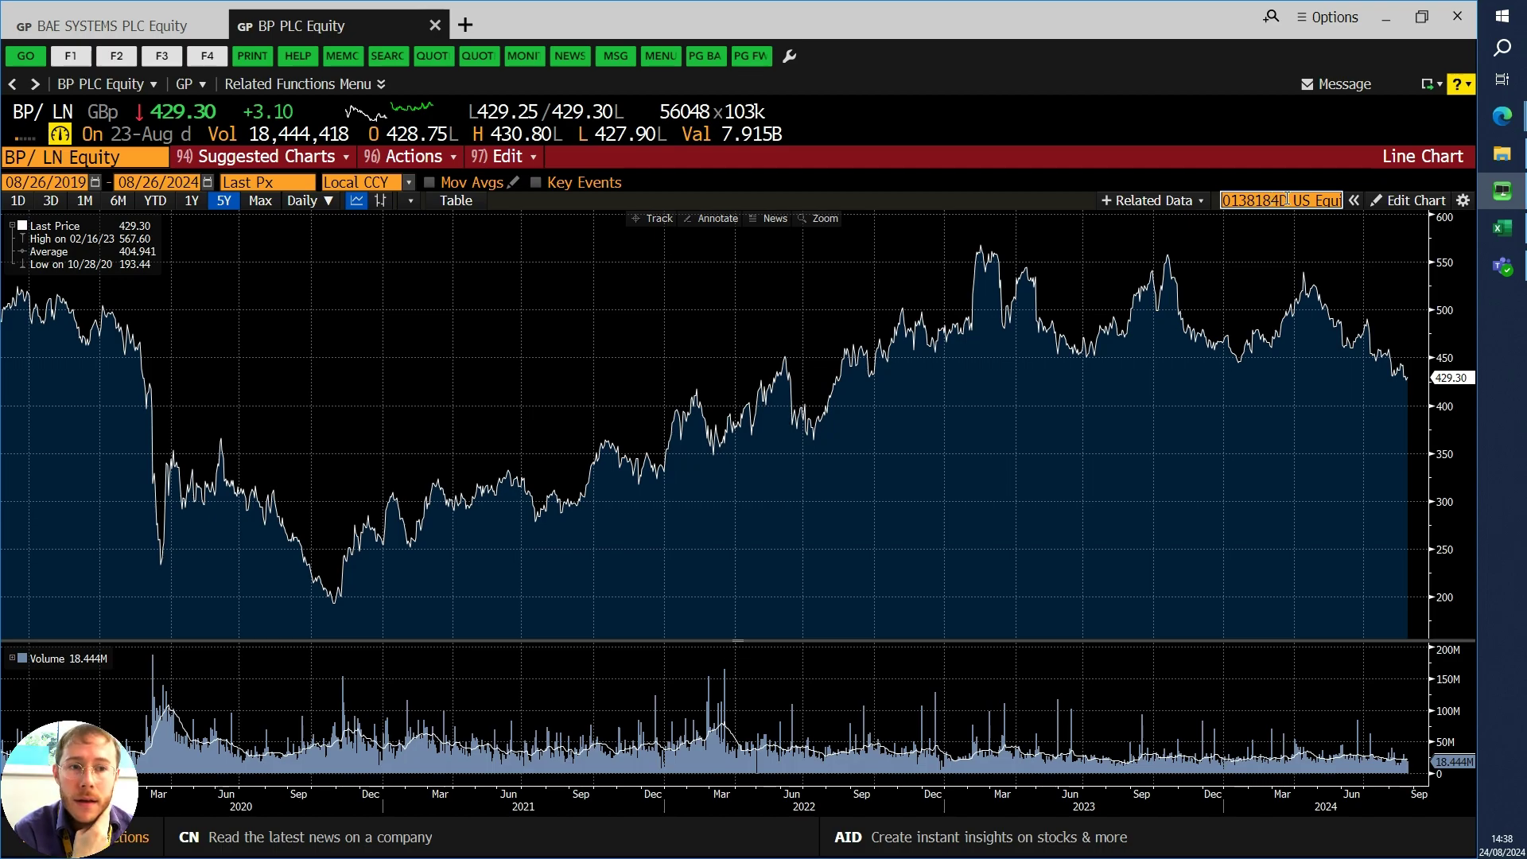
left_click(159, 26)
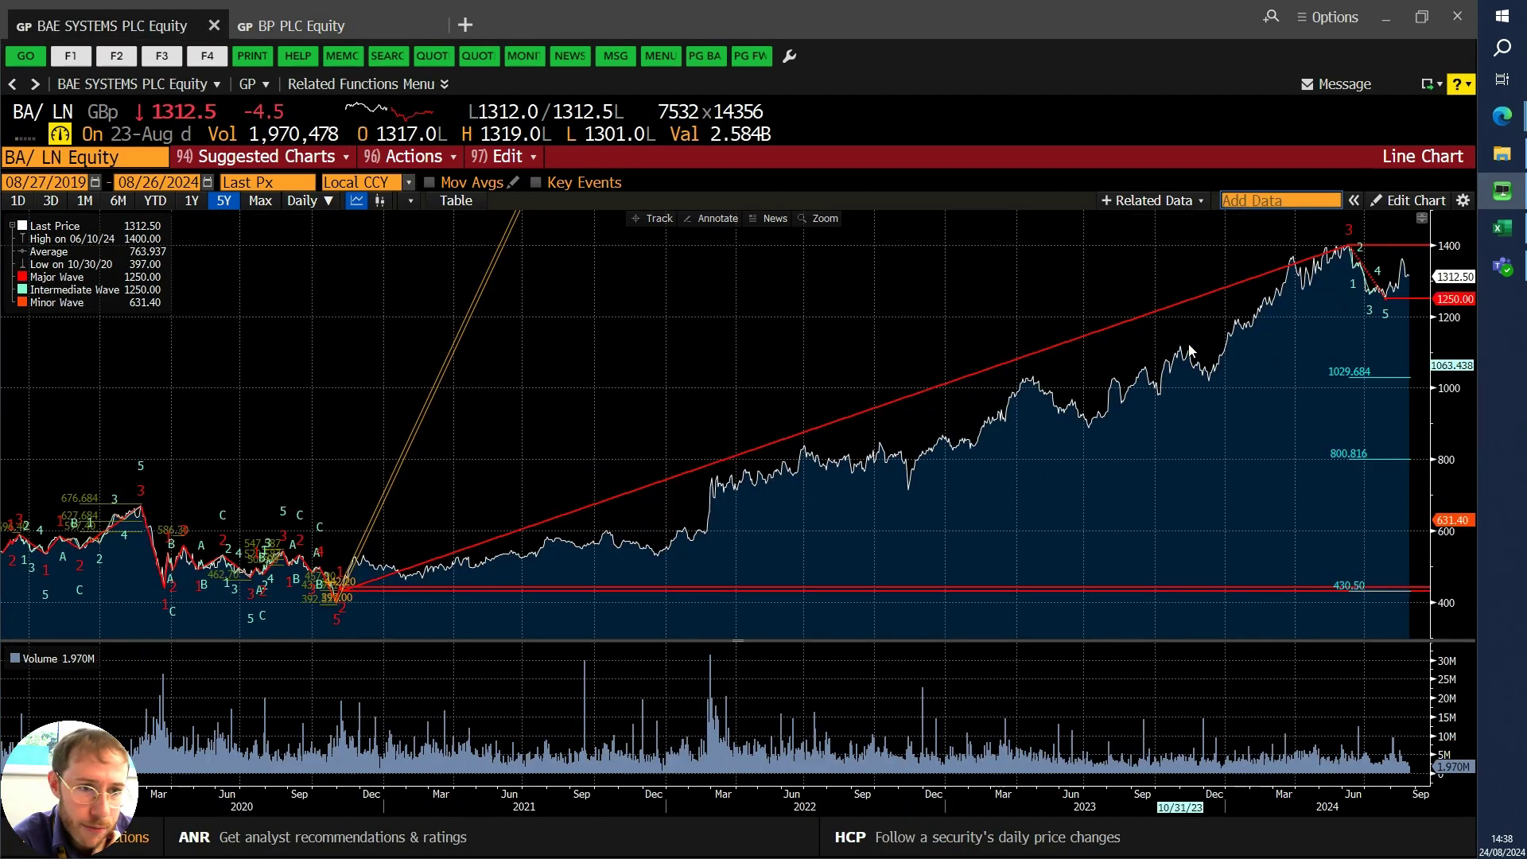
left_click(337, 36)
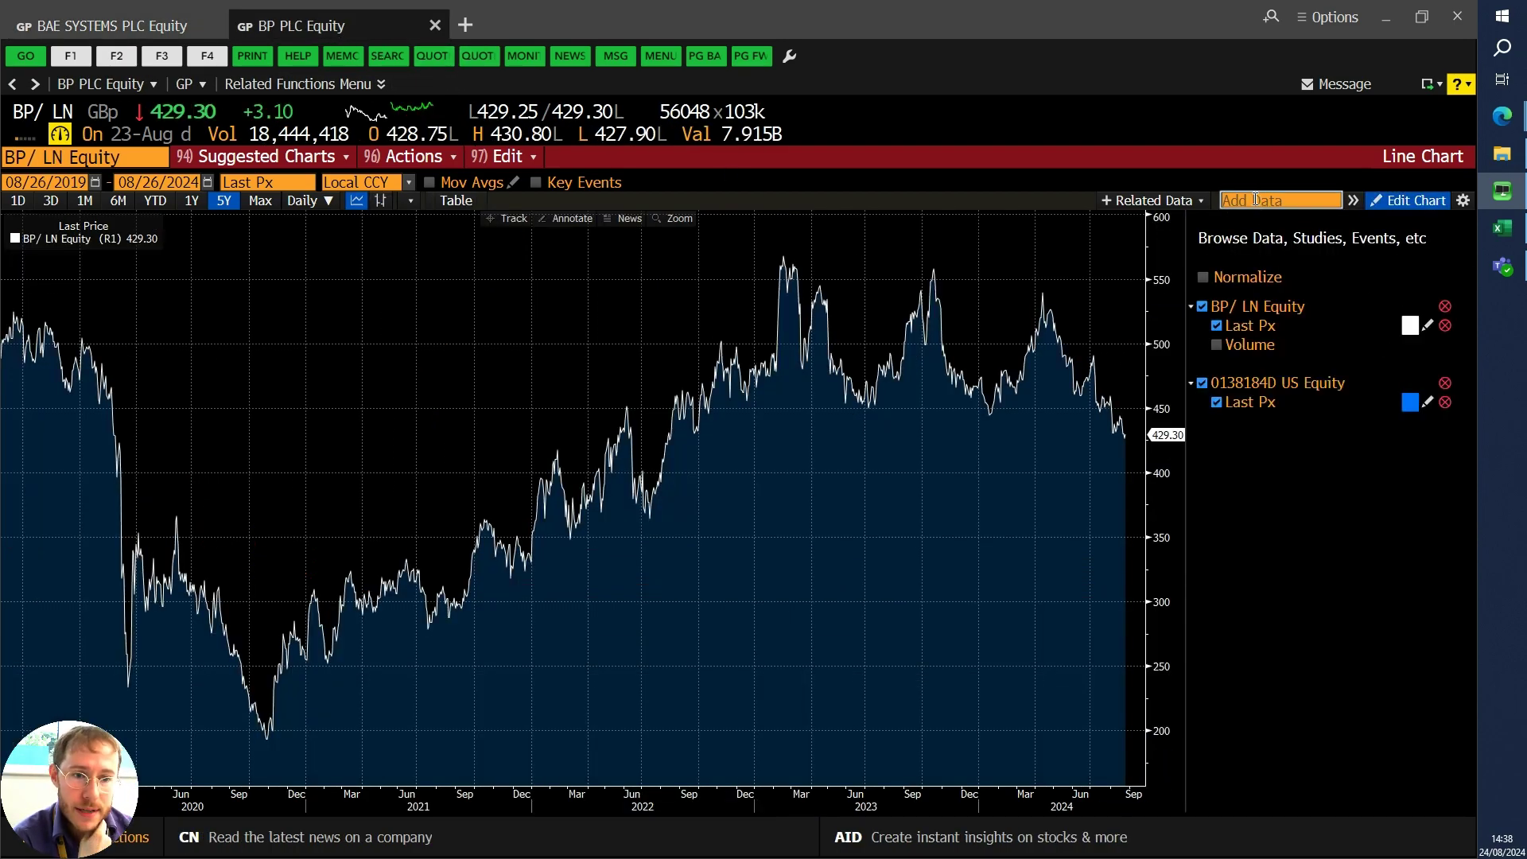
Step: Add the Elliott Wave study to BP/ LN Equity (Last Px) only, and remove 0138184D US Equity from the chart
left_click(1204, 384)
left_click(1248, 199)
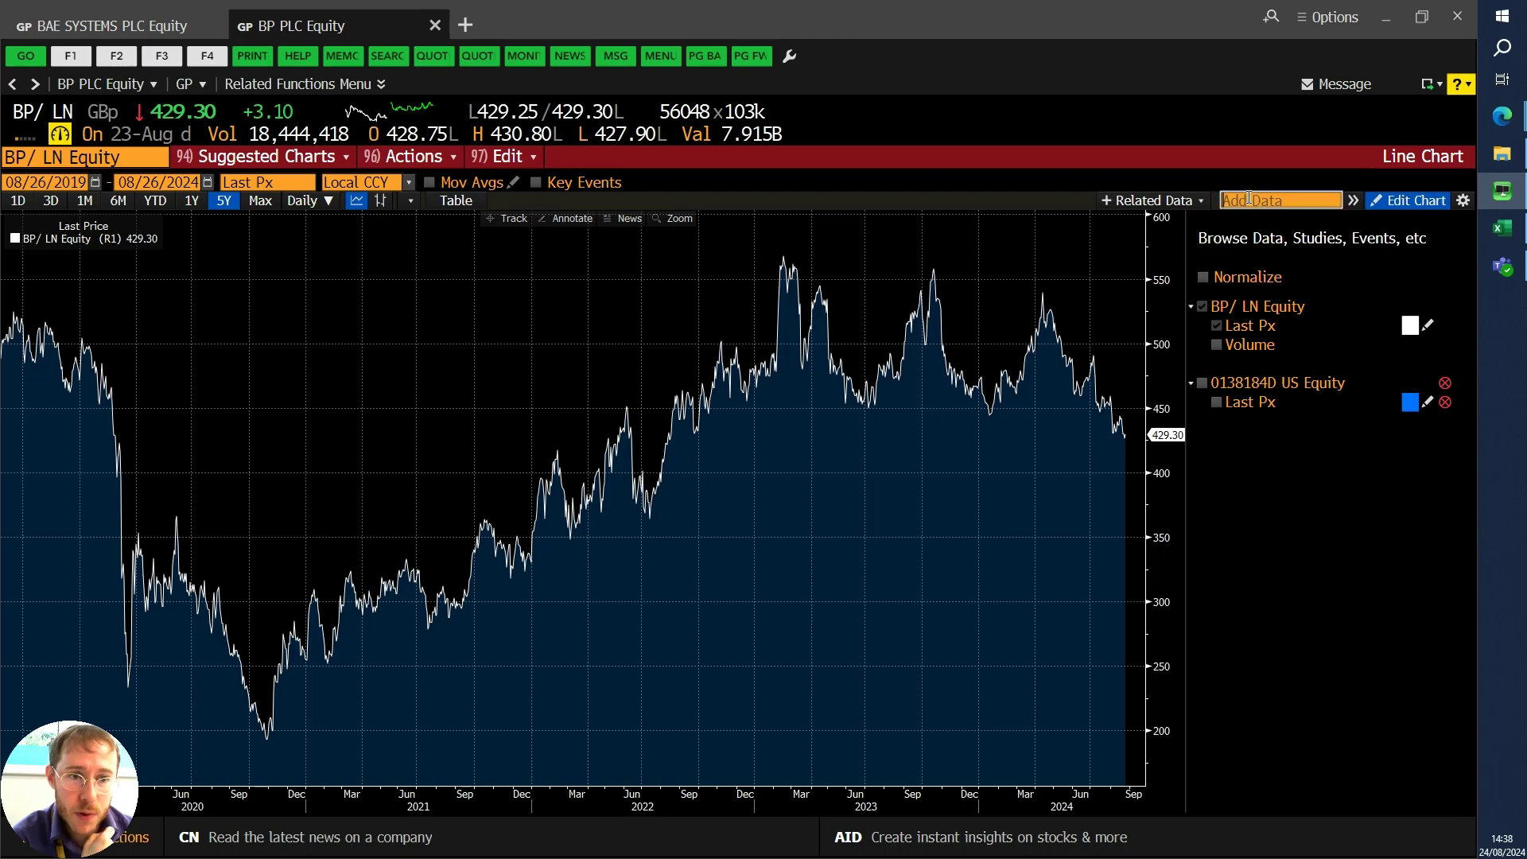
type("ewave")
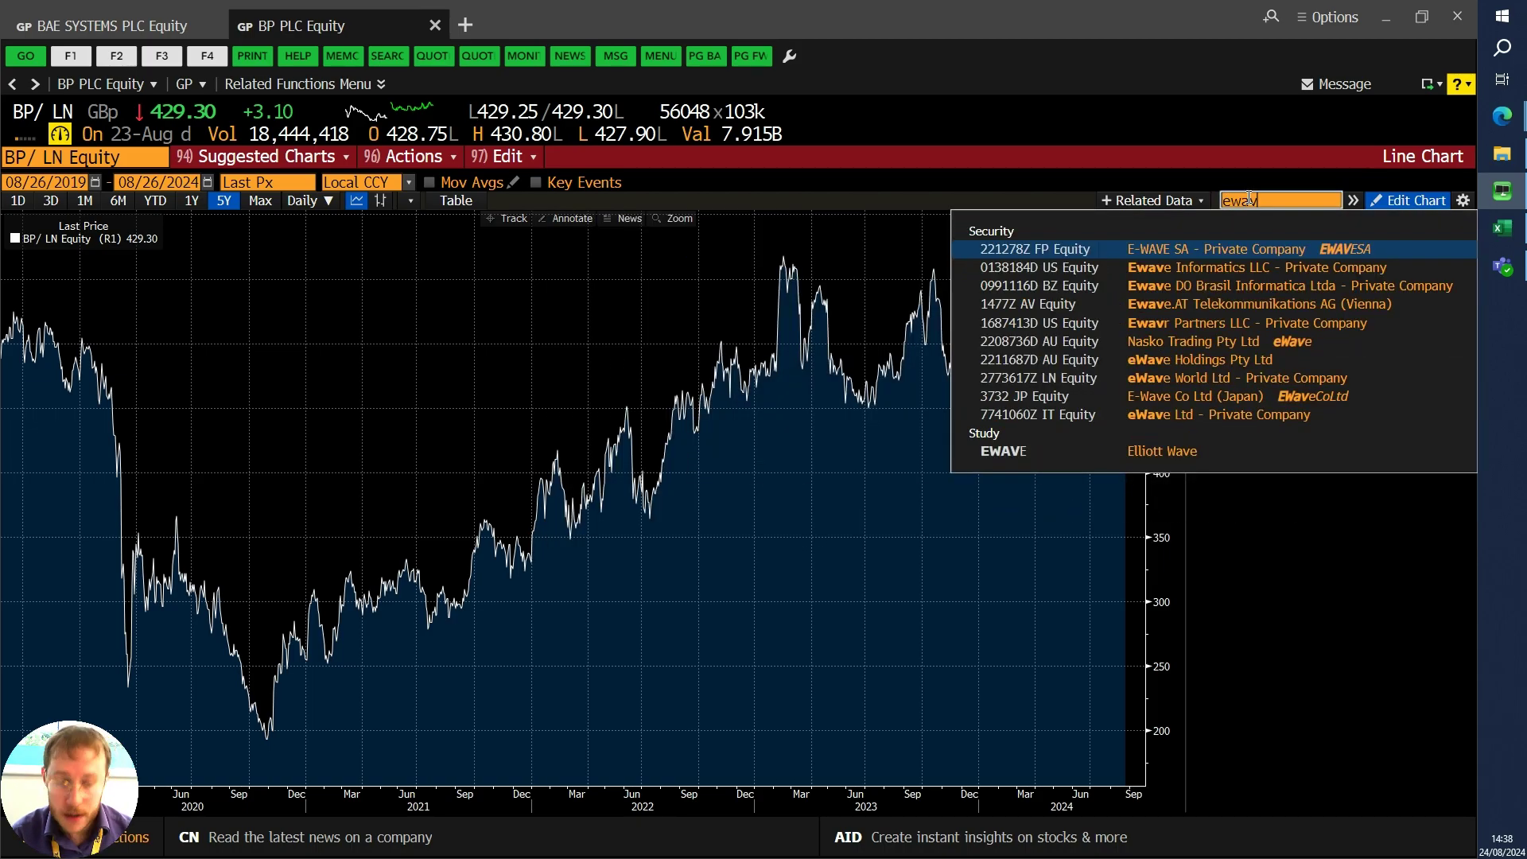
left_click(1193, 433)
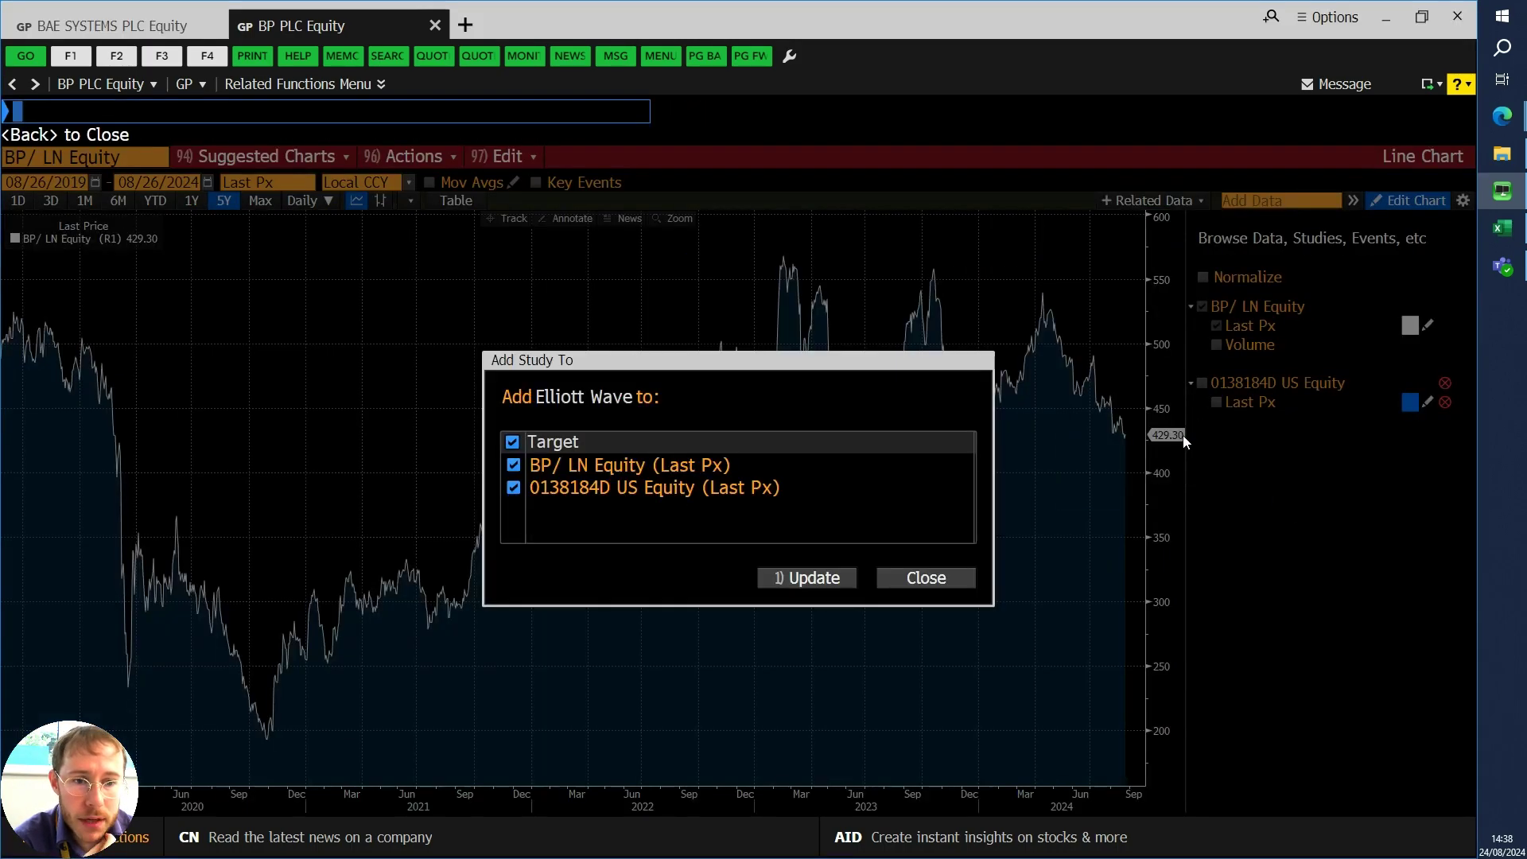
left_click(514, 487)
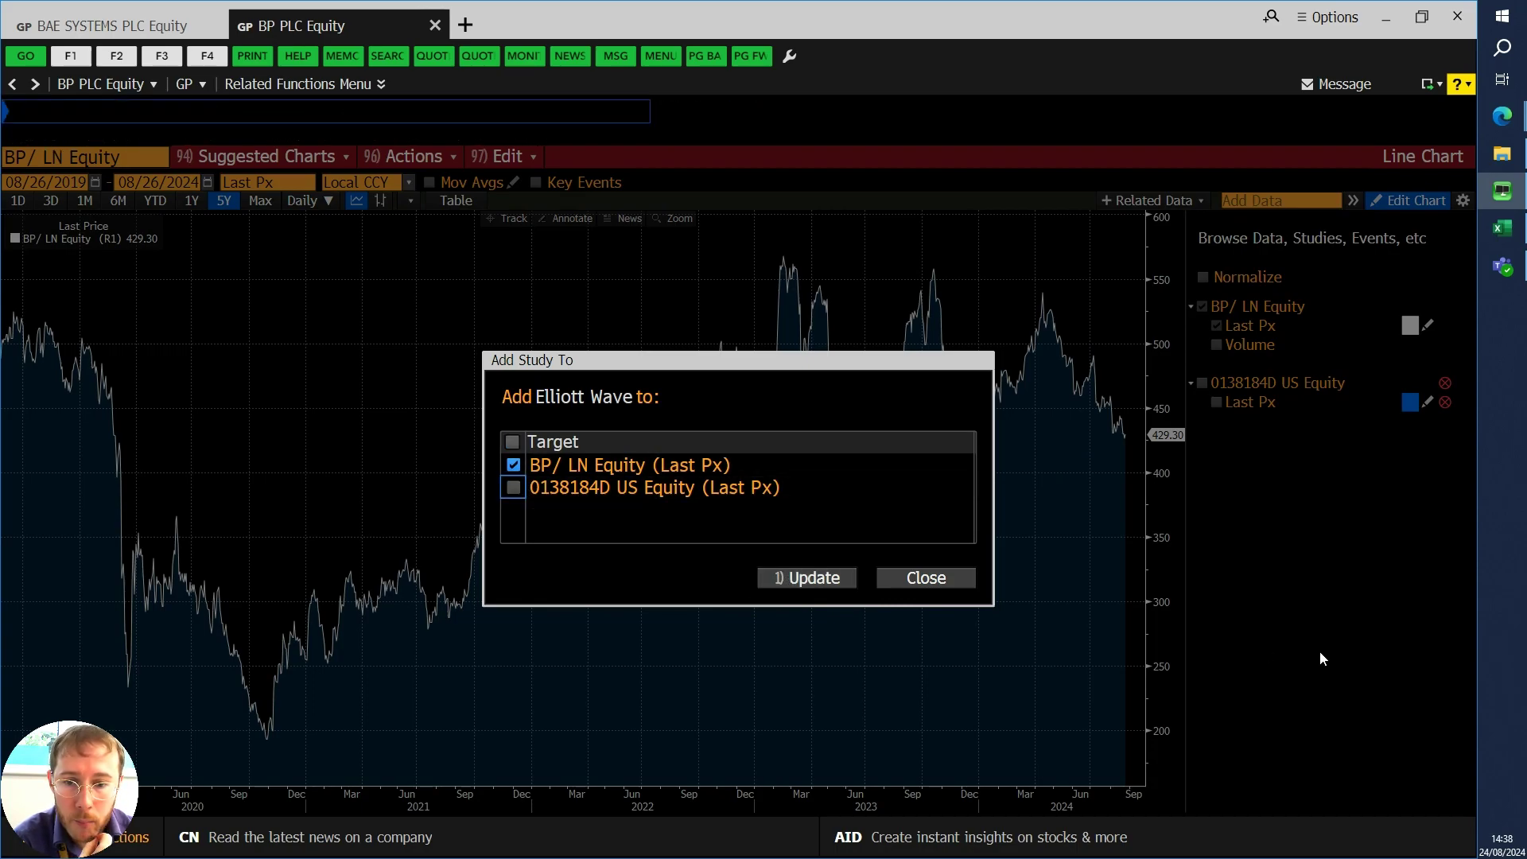
key("Return")
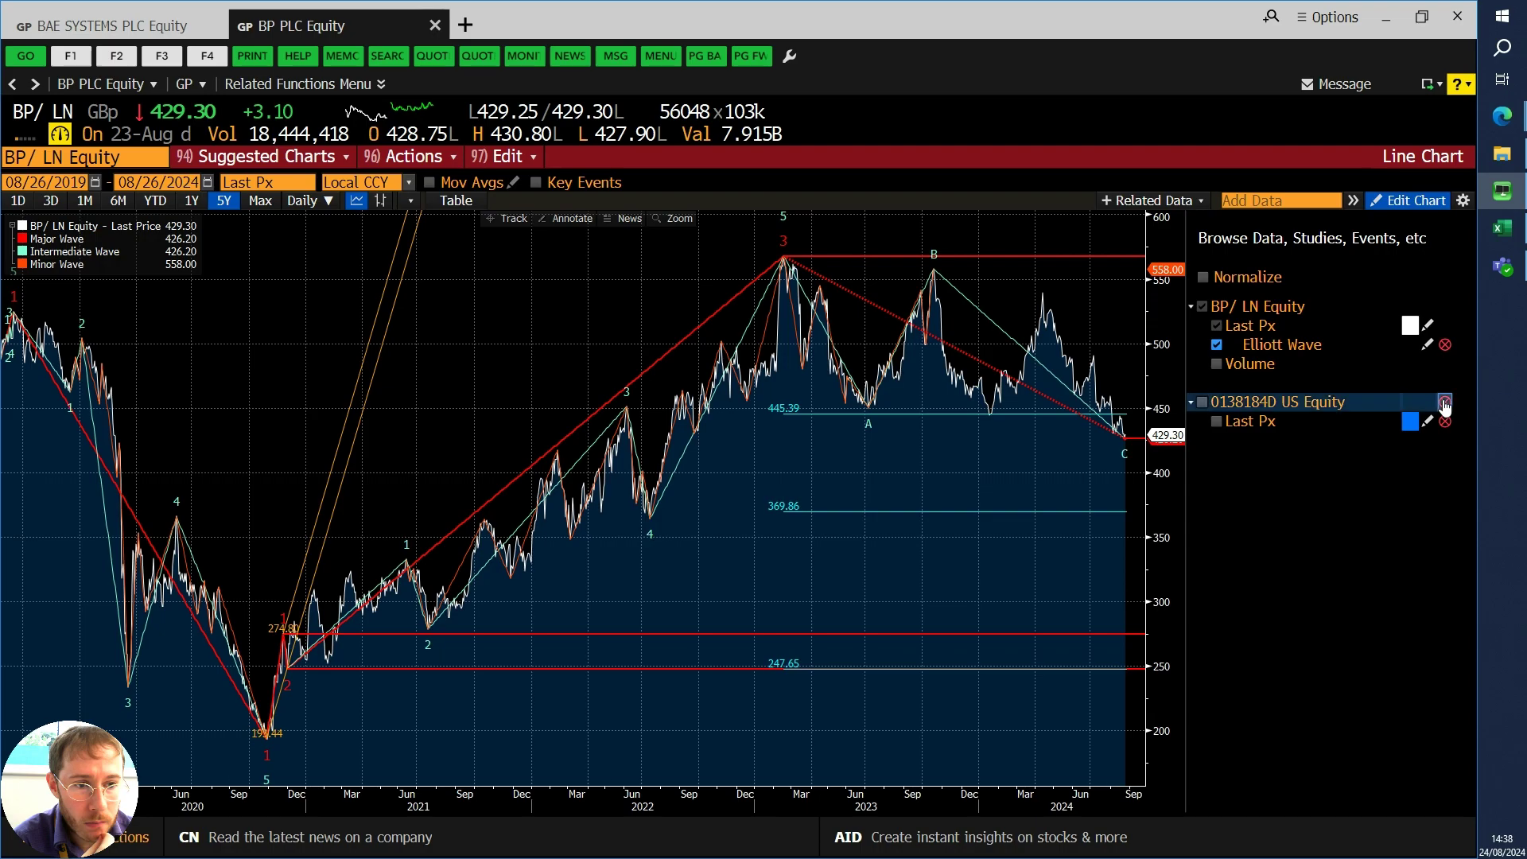
left_click(1445, 404)
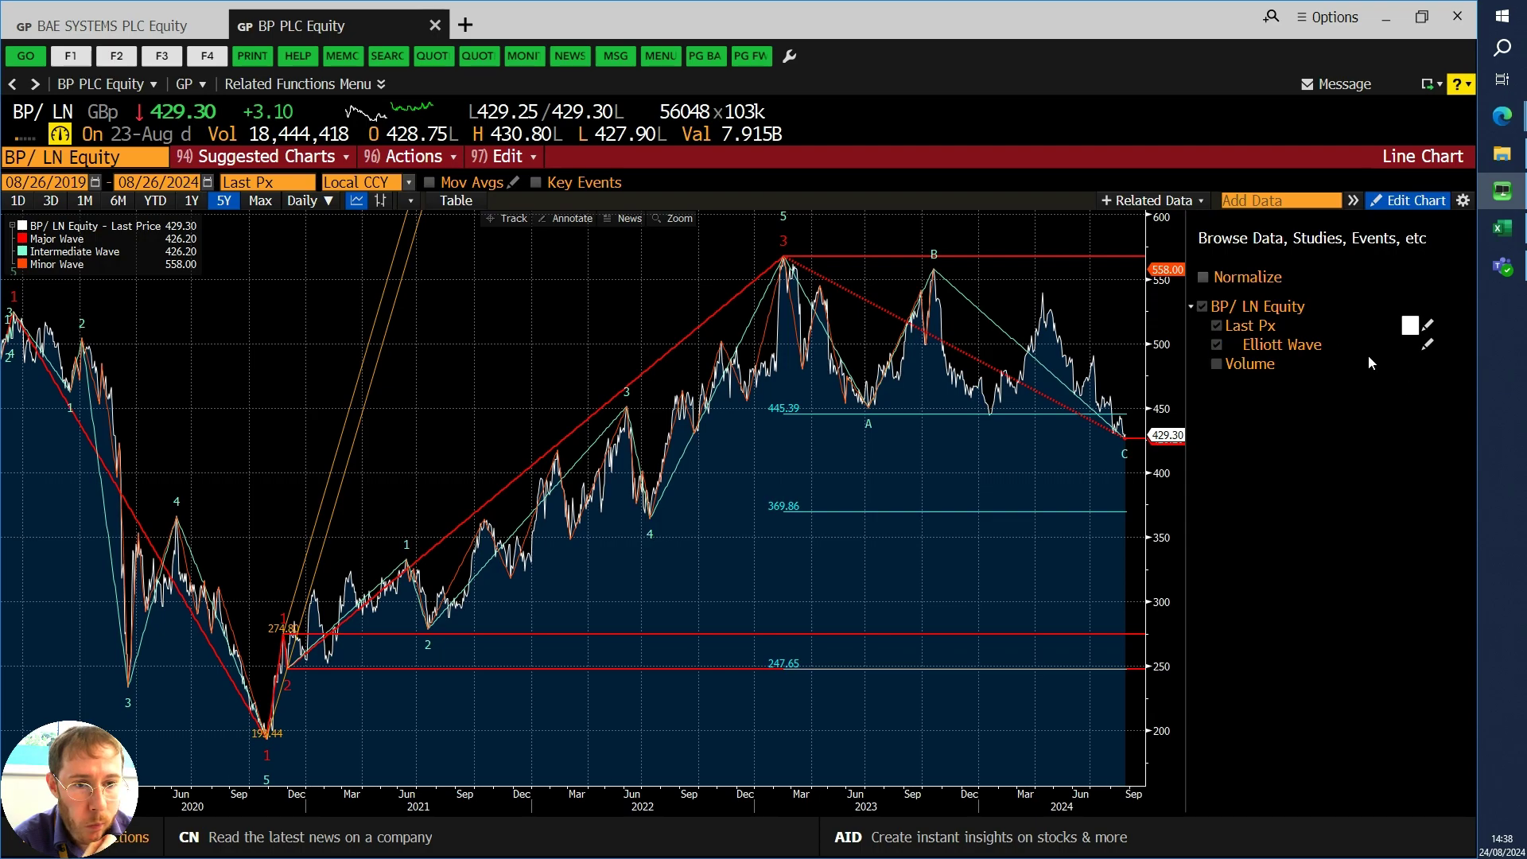
left_click(1355, 202)
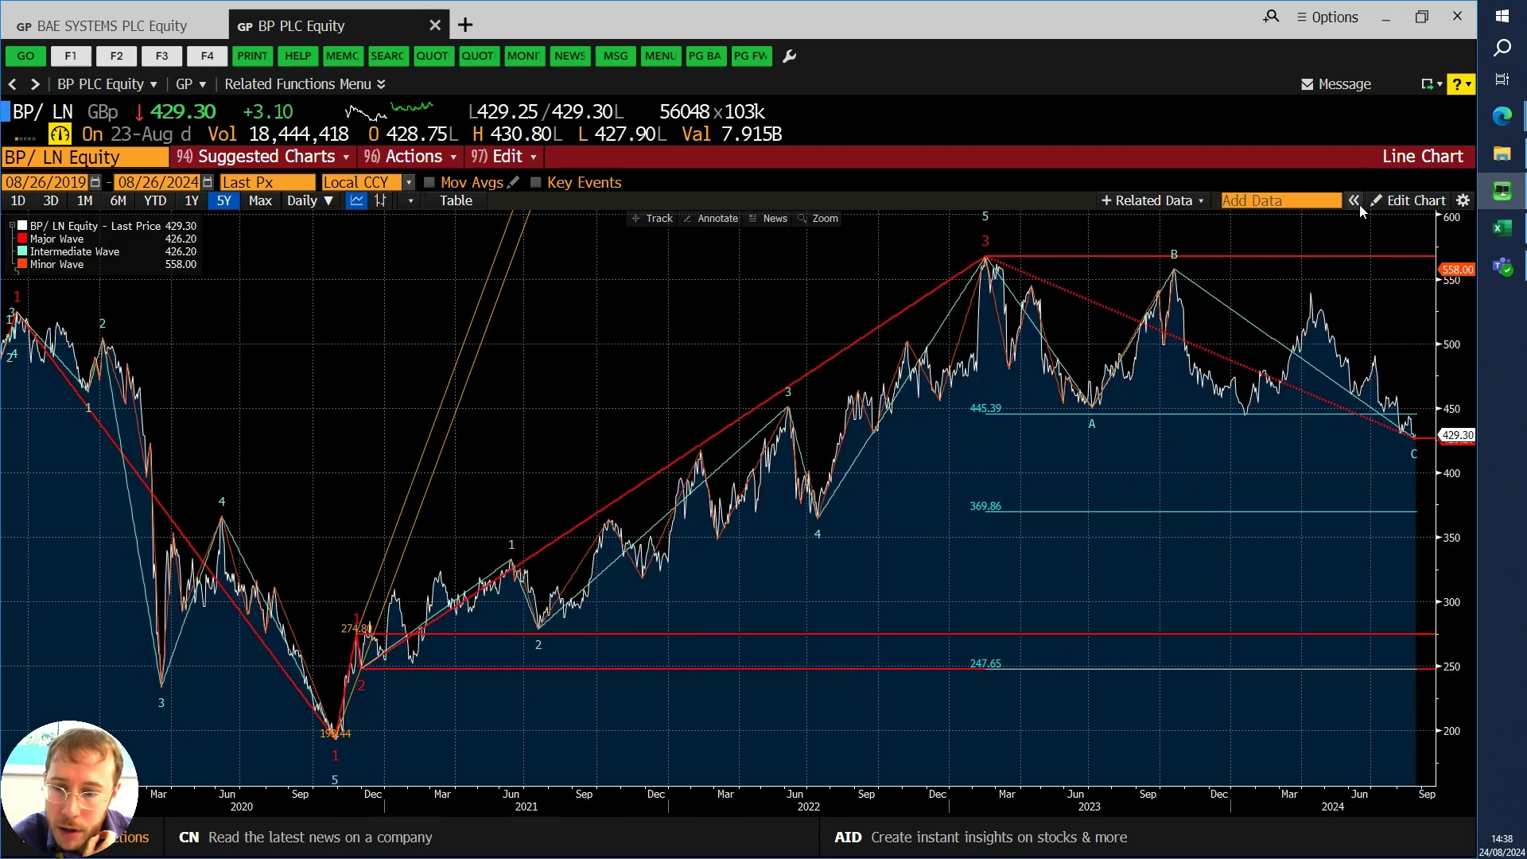
Step: Examine the major and intermediate Elliott waves on the BP chart, from the 2020 low to the 2023 peak and the horizontal levels
mouse_move(78, 404)
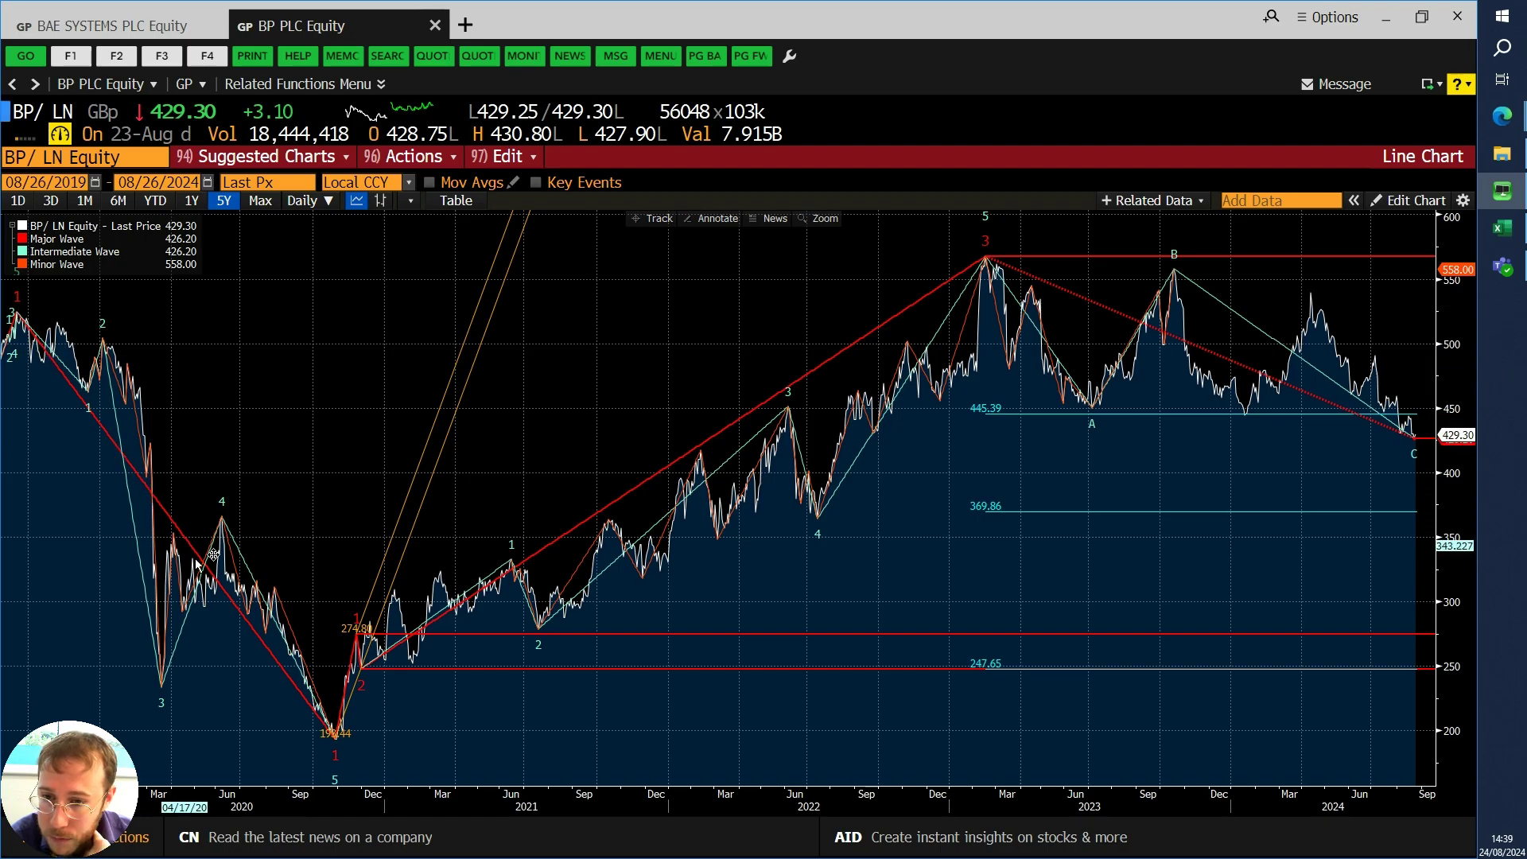
mouse_move(342, 733)
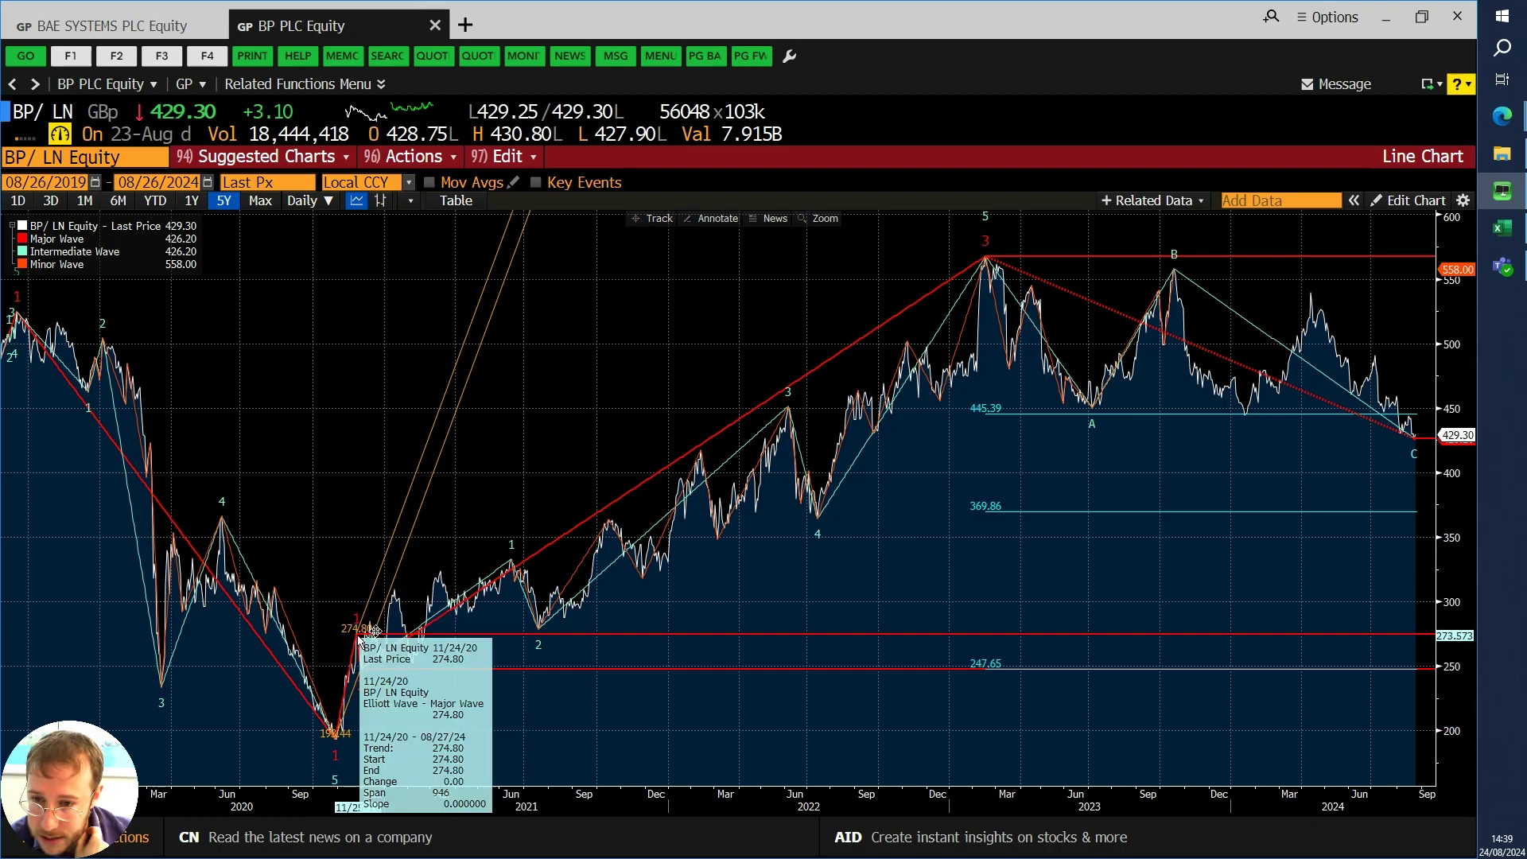
mouse_move(367, 669)
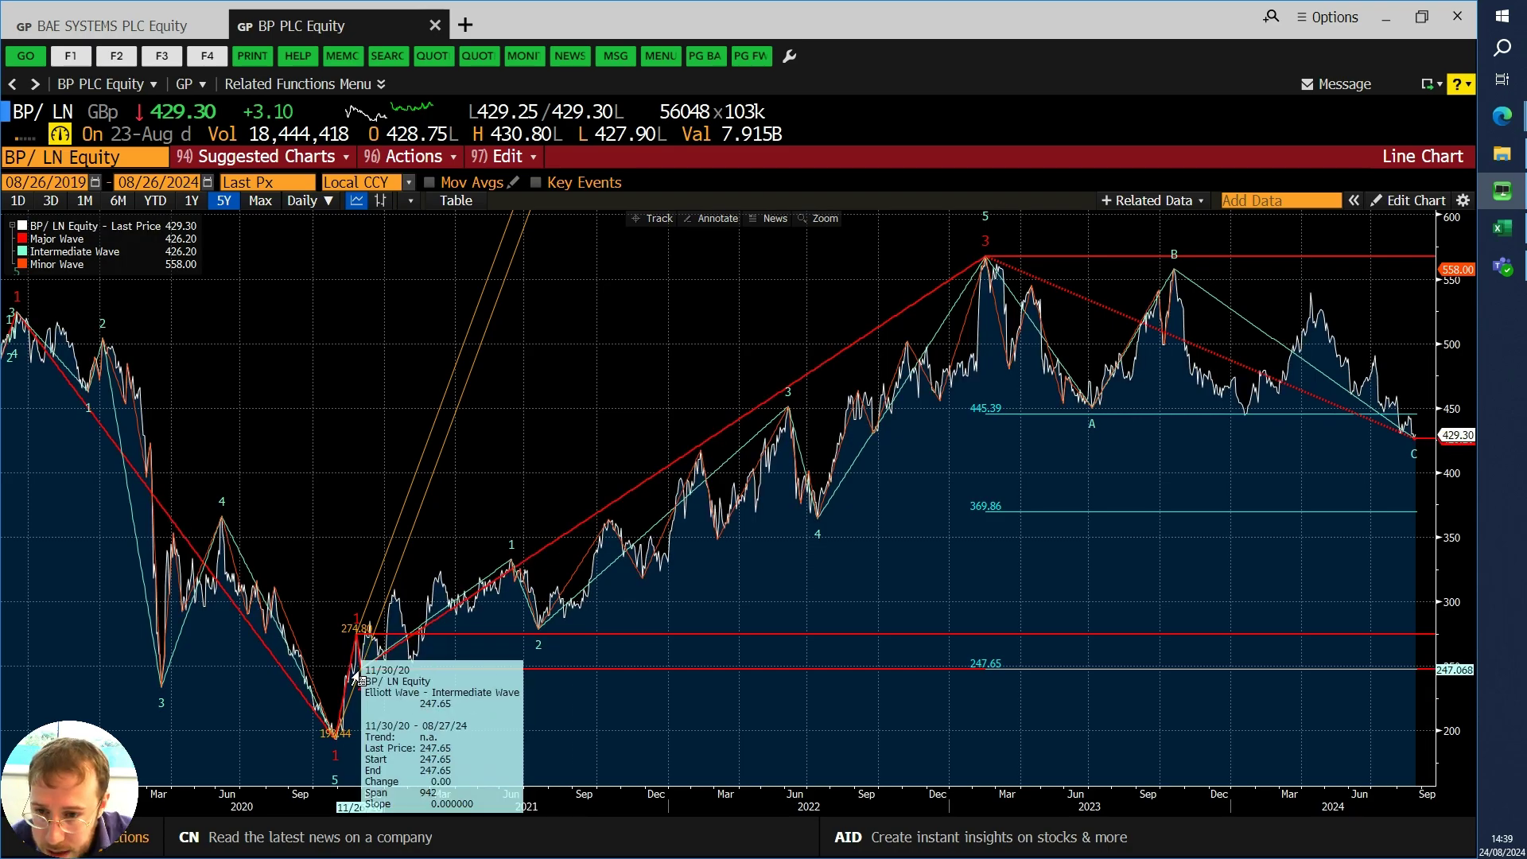
left_click(360, 678)
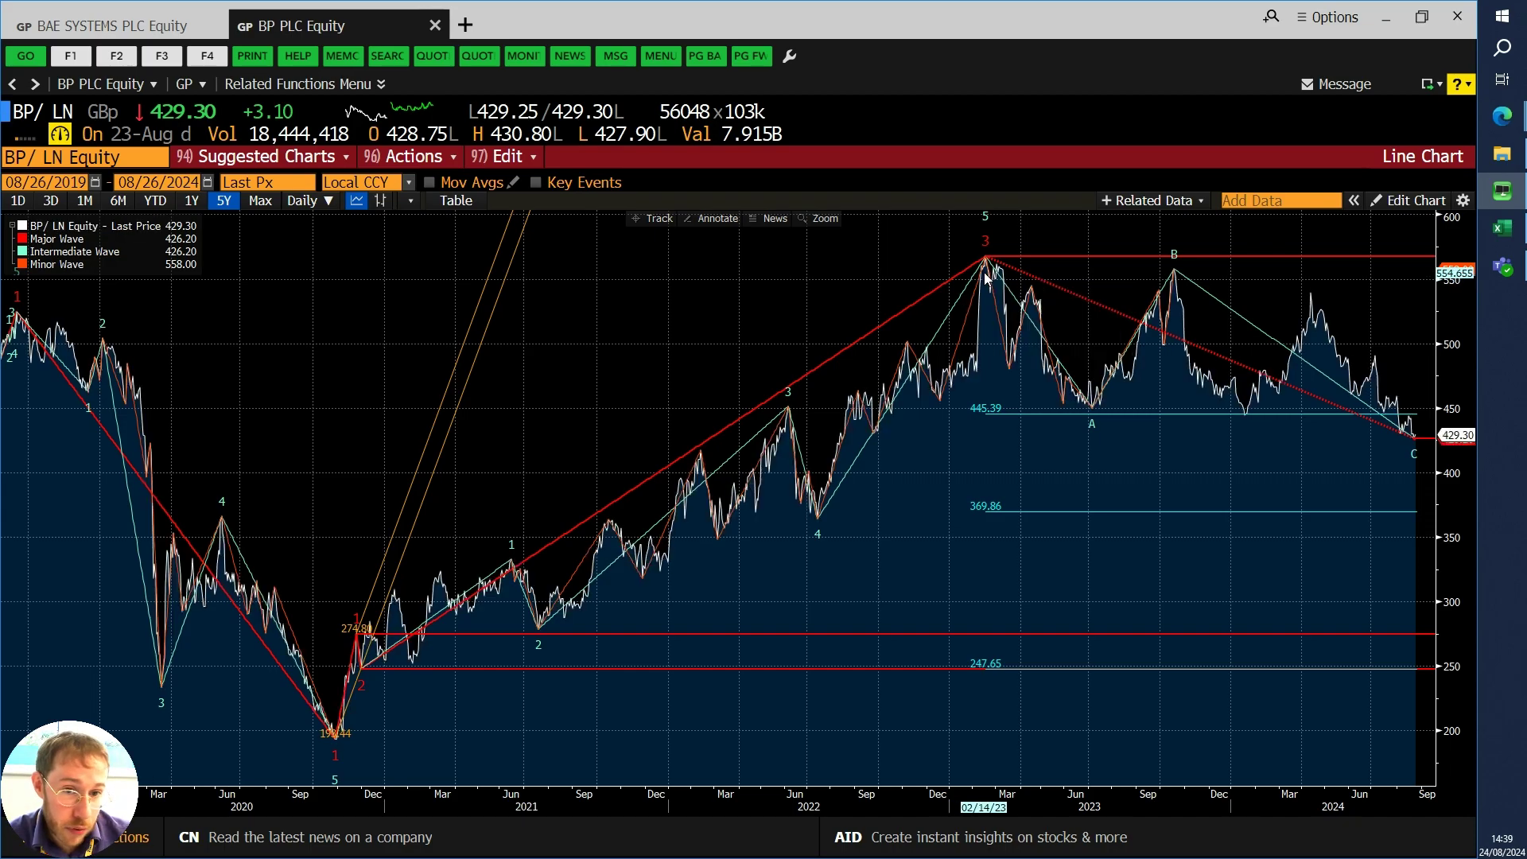
mouse_move(996, 269)
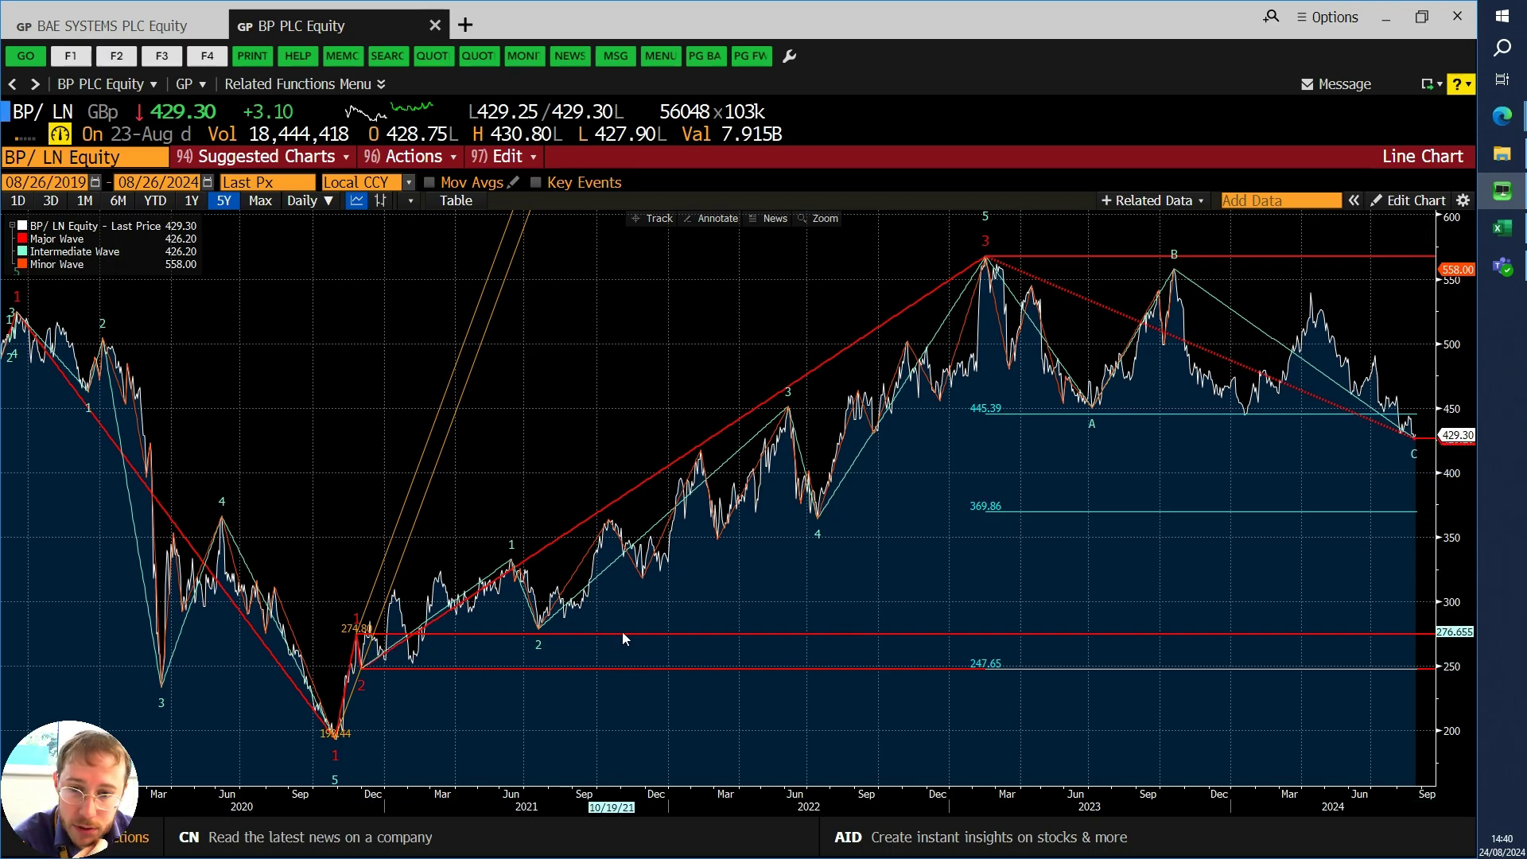
mouse_move(1427, 634)
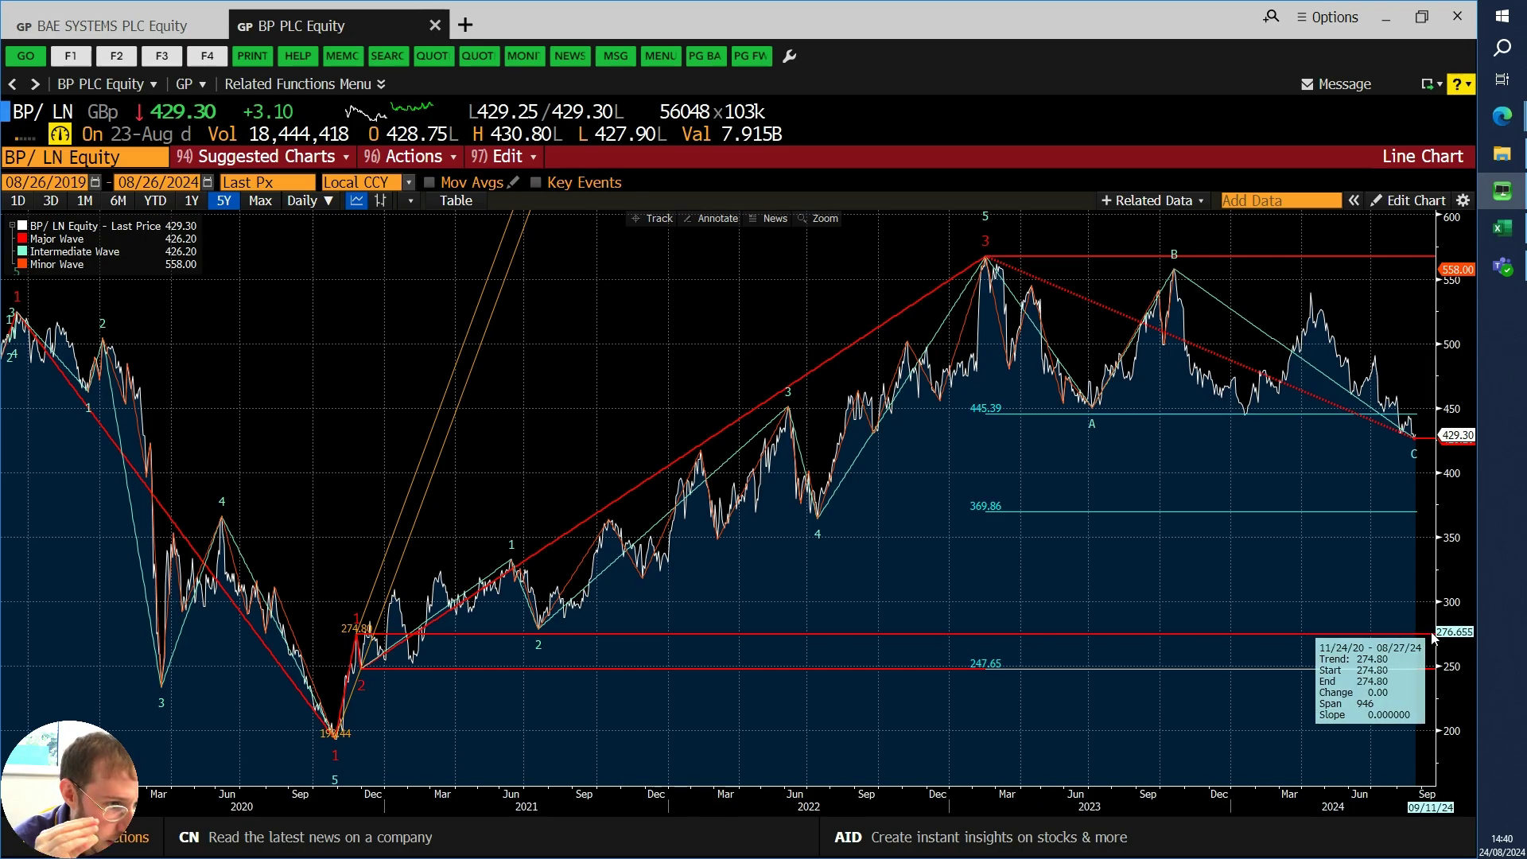